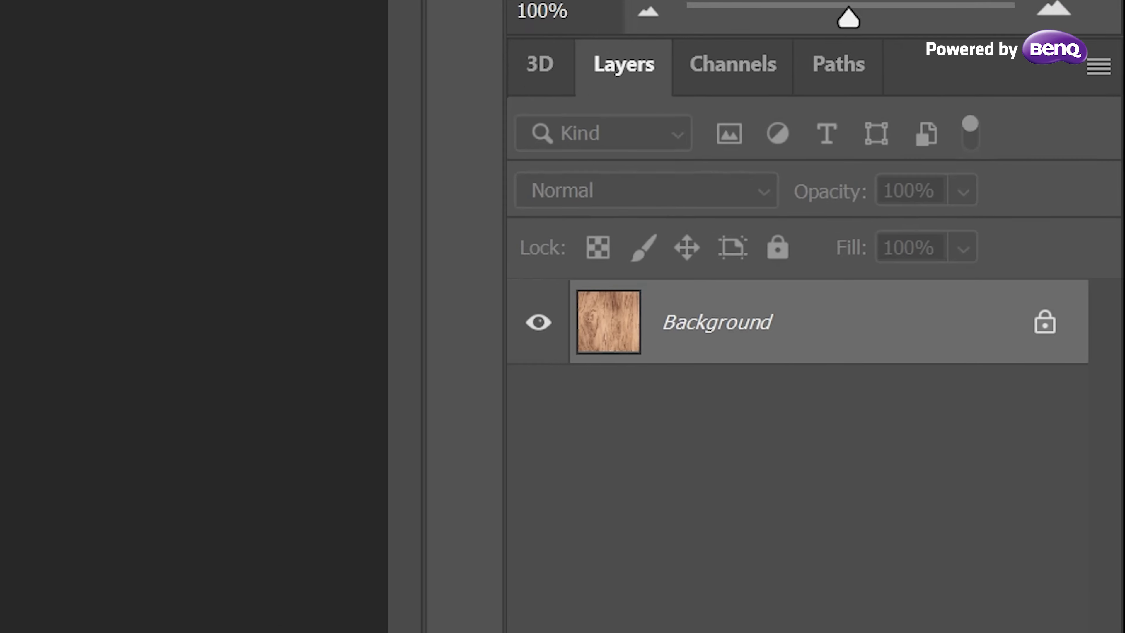
# Step: Create an empty Layer 1 above Background_Wood and restore default black and white colours
pyautogui.click(903, 490)
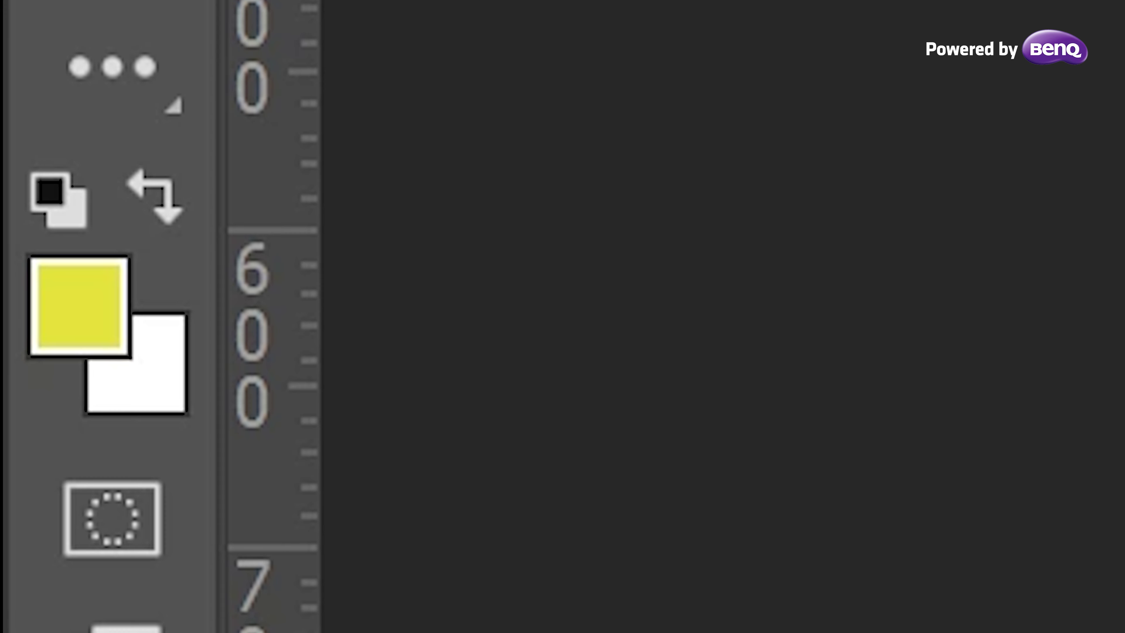
pyautogui.press('d')
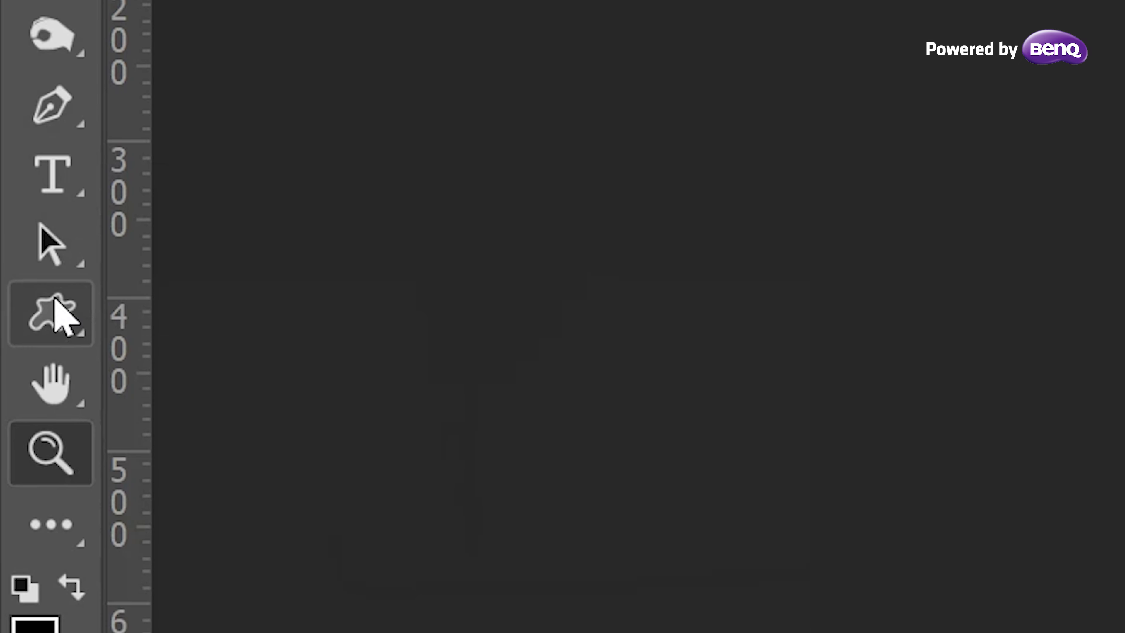
pyautogui.click(11, 288)
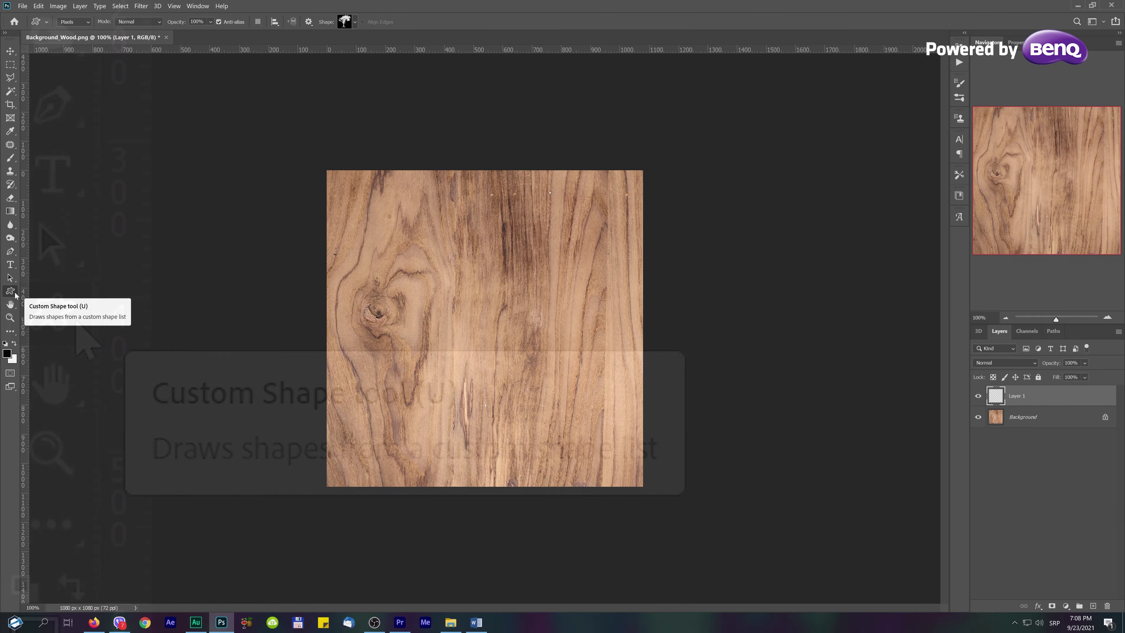
# Step: Browse the preset shape folders and keep the drawing mode on Pixels
pyautogui.click(355, 22)
pyautogui.click(292, 56)
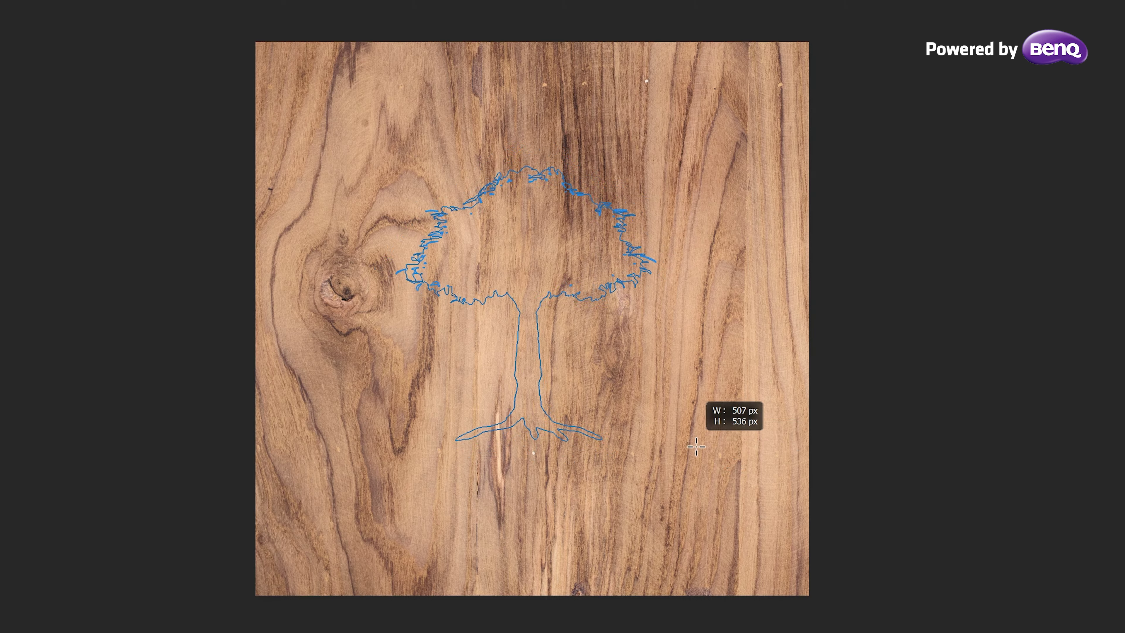
pyautogui.moveTo(685, 443); pyautogui.dragTo(788, 500)
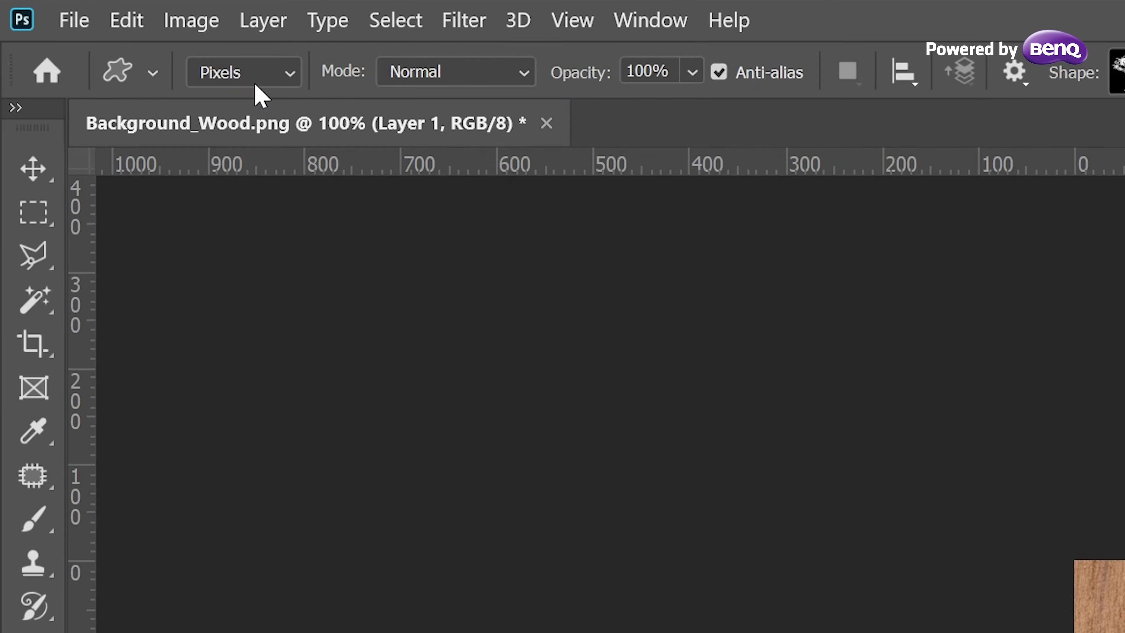
pyautogui.click(77, 23)
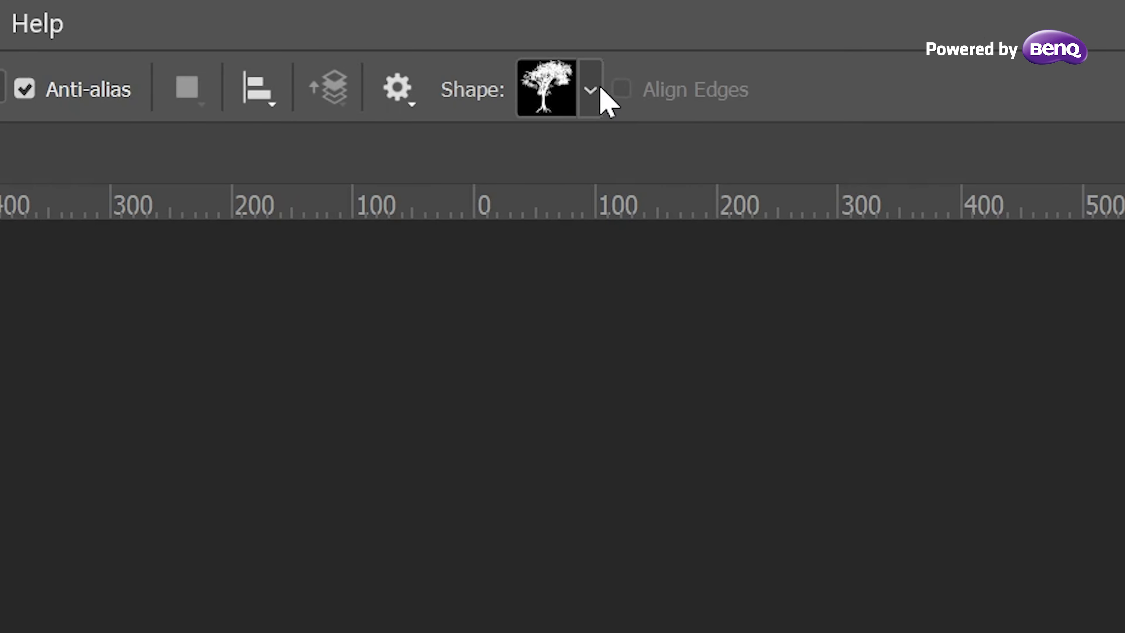
# Step: Choose a tree silhouette from the Leaf Trees shape set
pyautogui.click(595, 92)
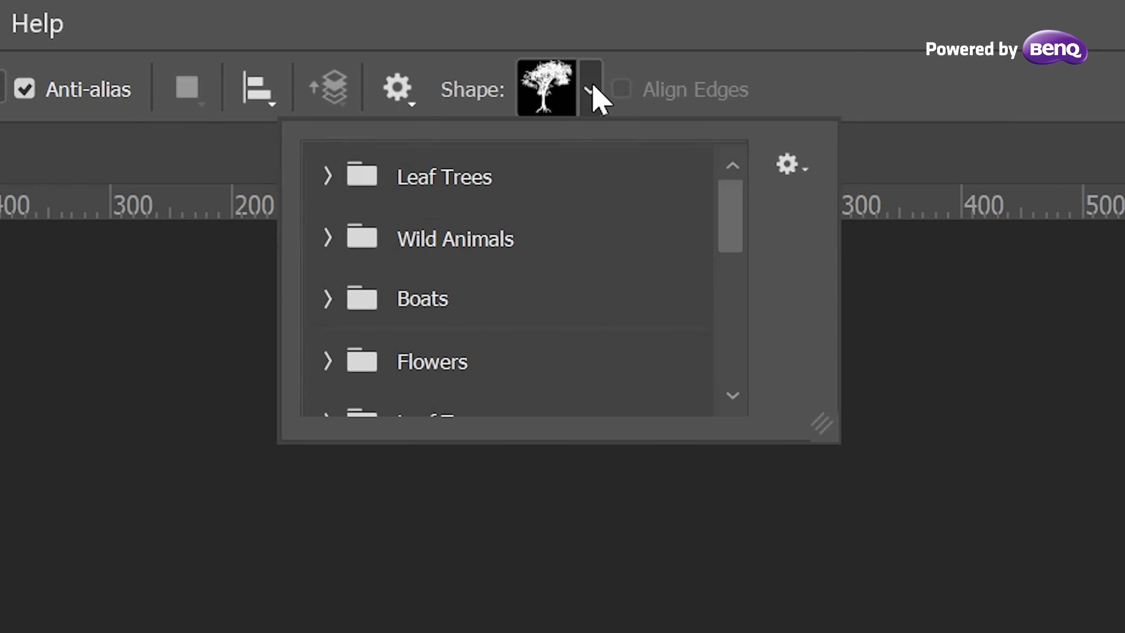
pyautogui.click(328, 176)
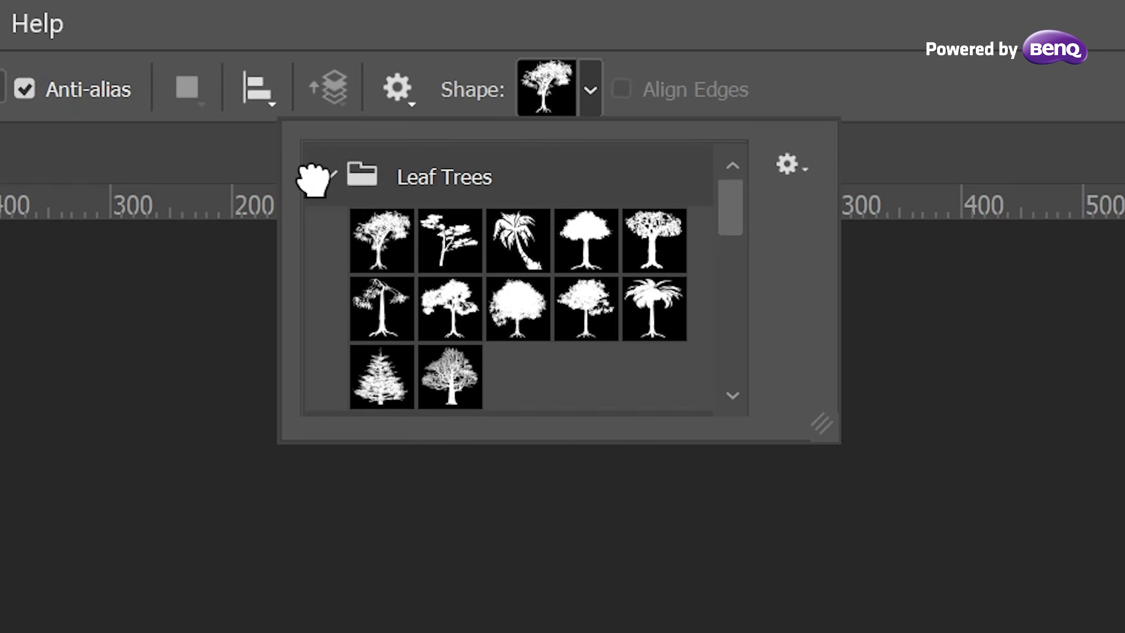
pyautogui.click(321, 177)
pyautogui.click(320, 236)
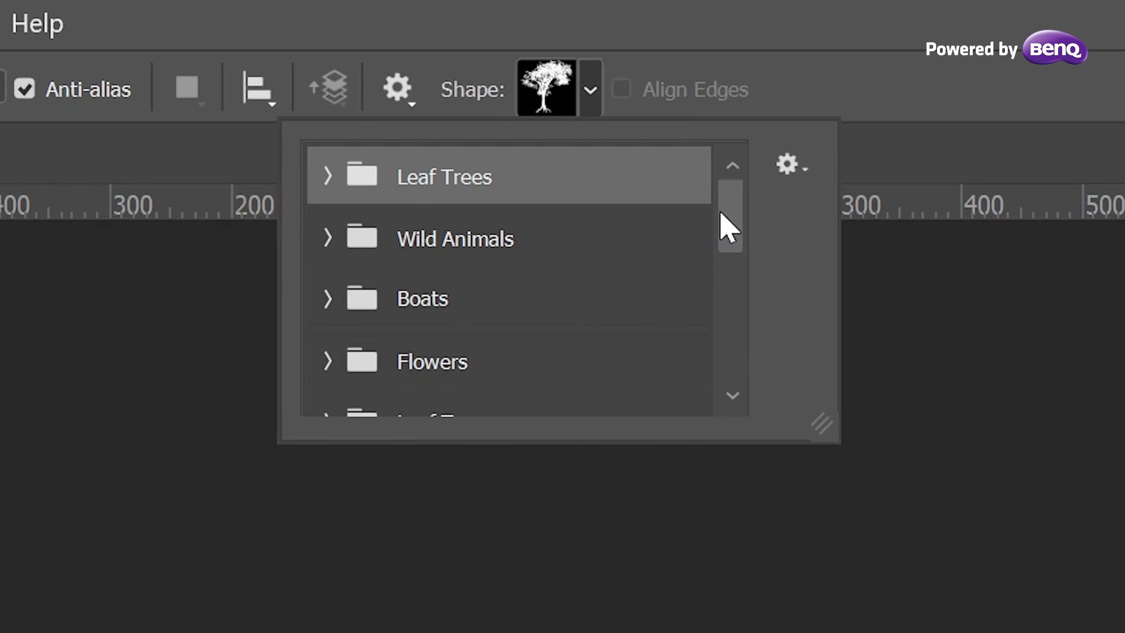
pyautogui.moveTo(728, 225); pyautogui.dragTo(722, 284)
pyautogui.click(330, 241)
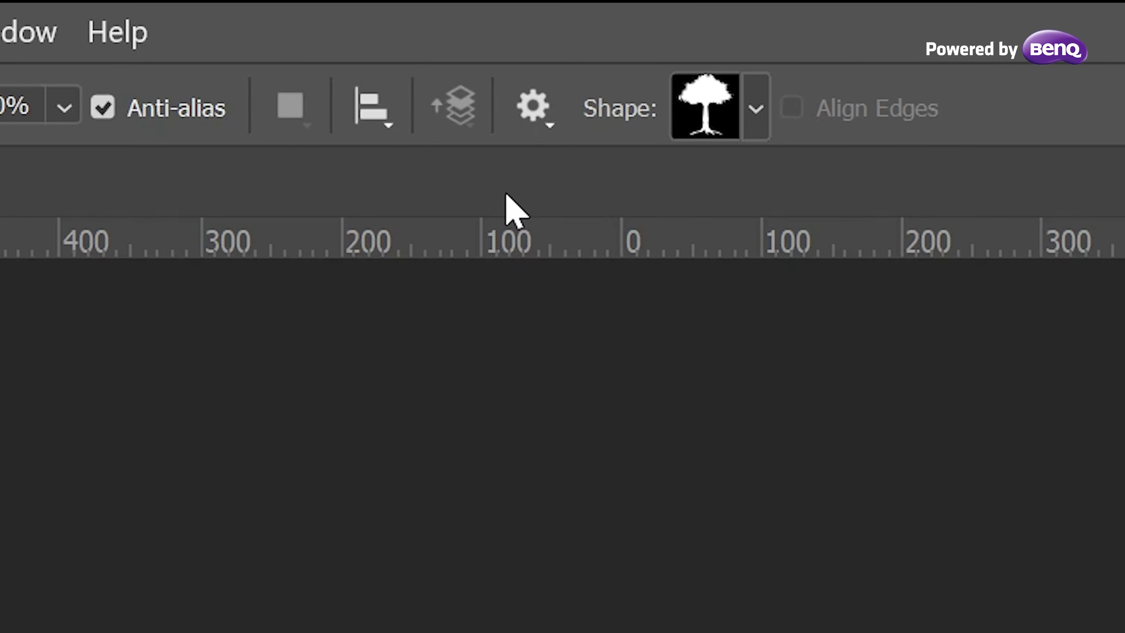
# Step: Set the shape options to Defined Proportions and From Center
pyautogui.click(525, 129)
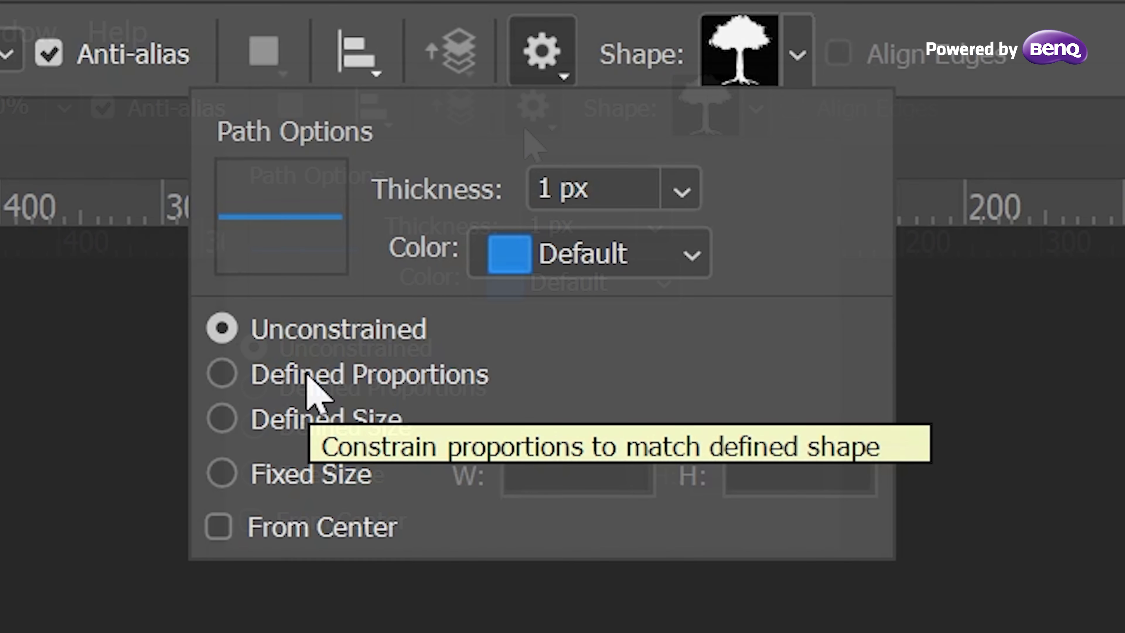
pyautogui.click(369, 376)
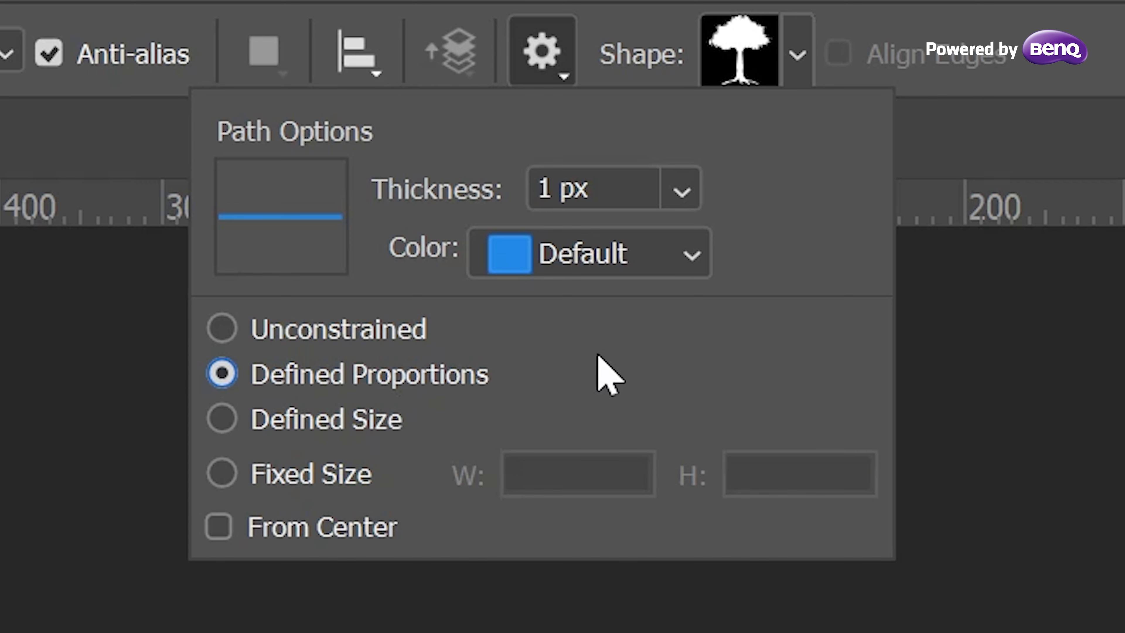
pyautogui.click(345, 533)
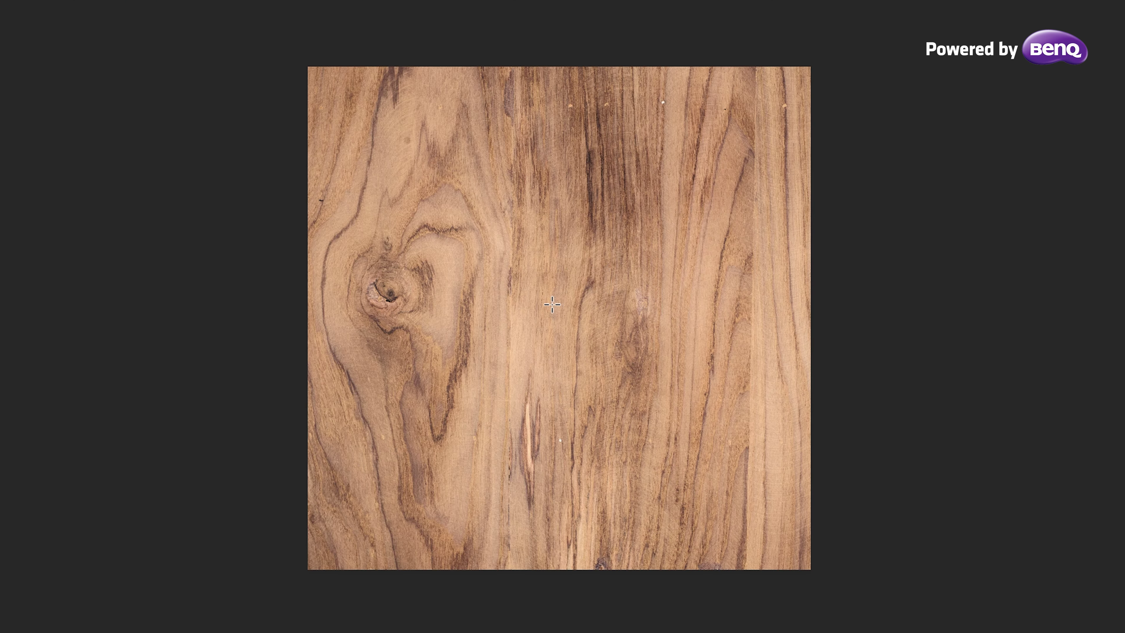
# Step: Draw a black tree about 715 × 756 px outward from the wood's centre
pyautogui.moveTo(483, 319); pyautogui.dragTo(560, 392)
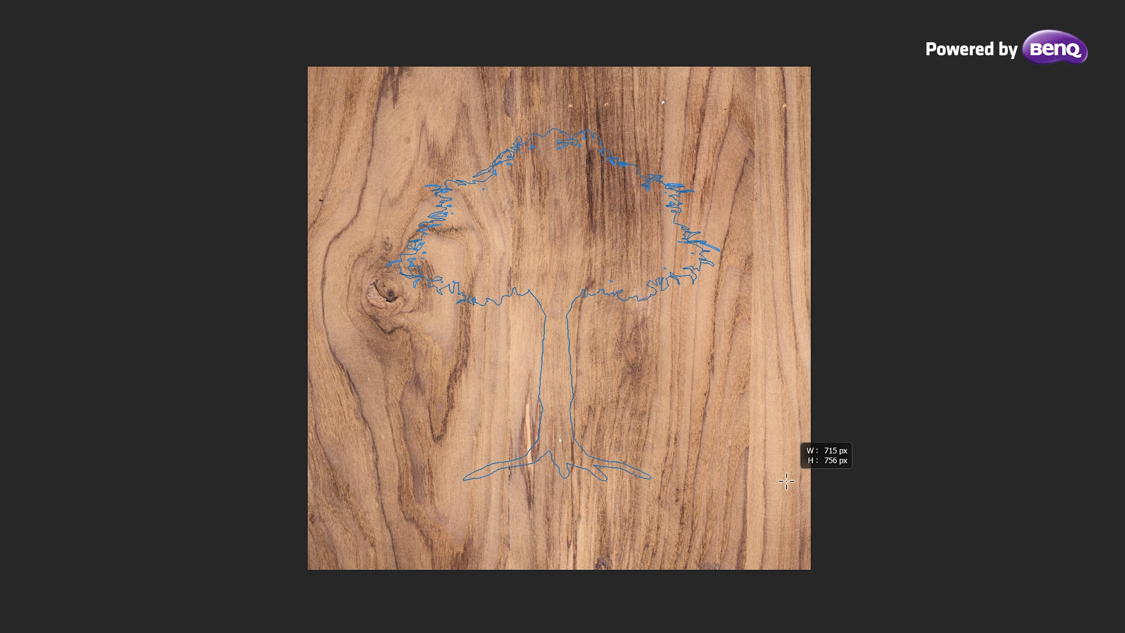
pyautogui.moveTo(678, 418); pyautogui.dragTo(777, 470)
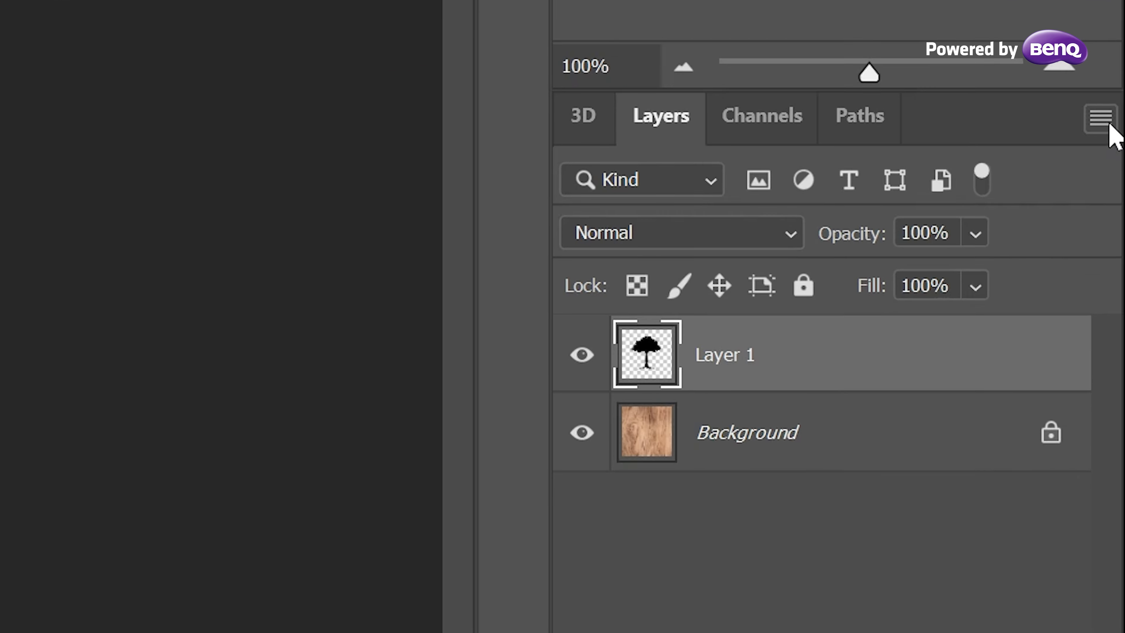
# Step: Convert Layer 1 to a Smart Object and lower its Fill to 0%
pyautogui.click(1118, 331)
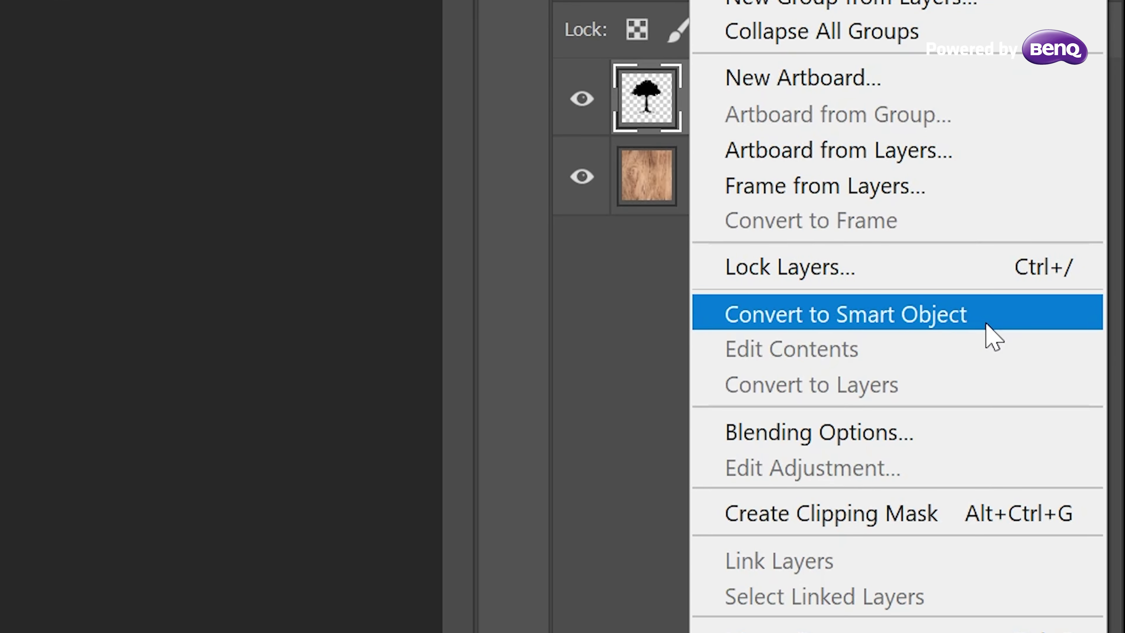
pyautogui.click(986, 326)
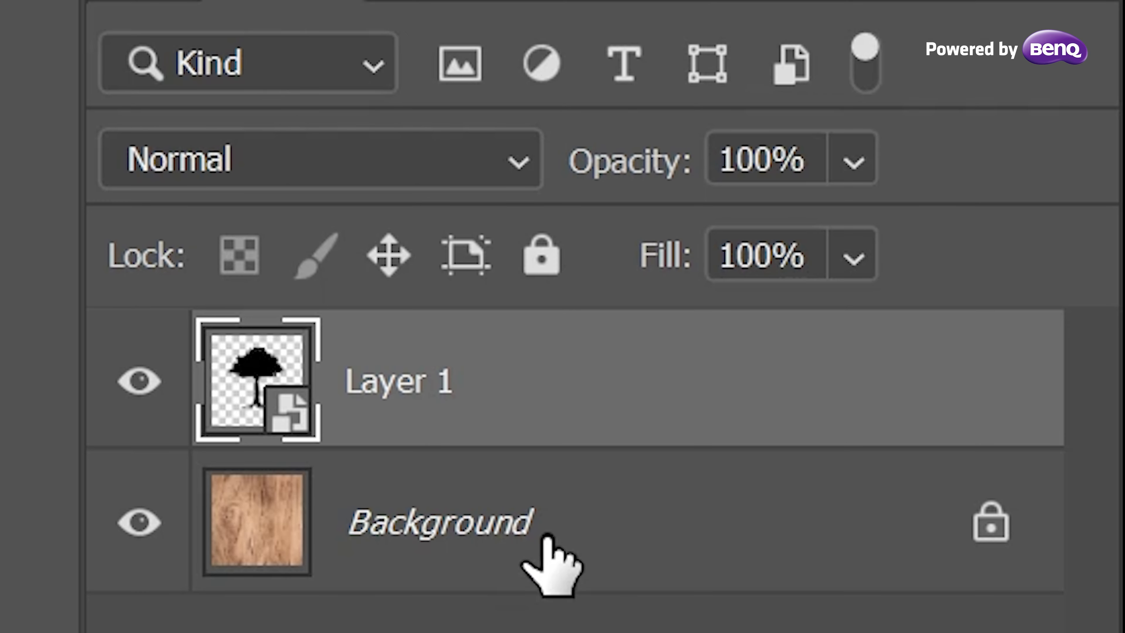
pyautogui.click(854, 257)
pyautogui.moveTo(1012, 343); pyautogui.dragTo(578, 397)
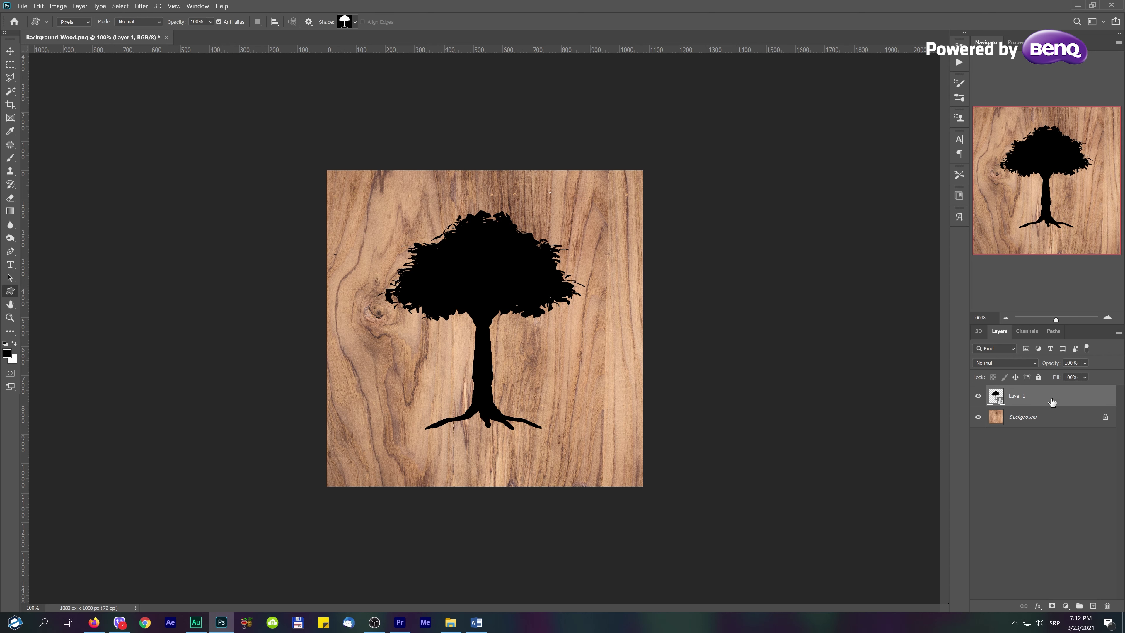
pyautogui.click(1085, 377)
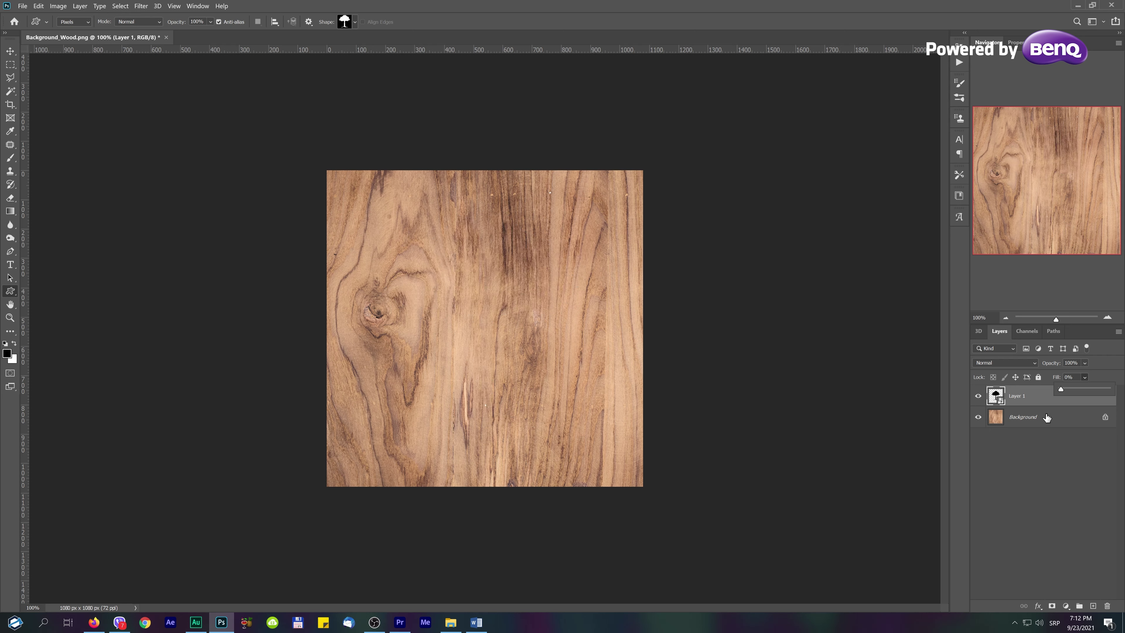
# Step: Duplicate the Layer 1 tree Smart Object twice with Ctrl+J
pyautogui.click(1058, 451)
pyautogui.click(1050, 399)
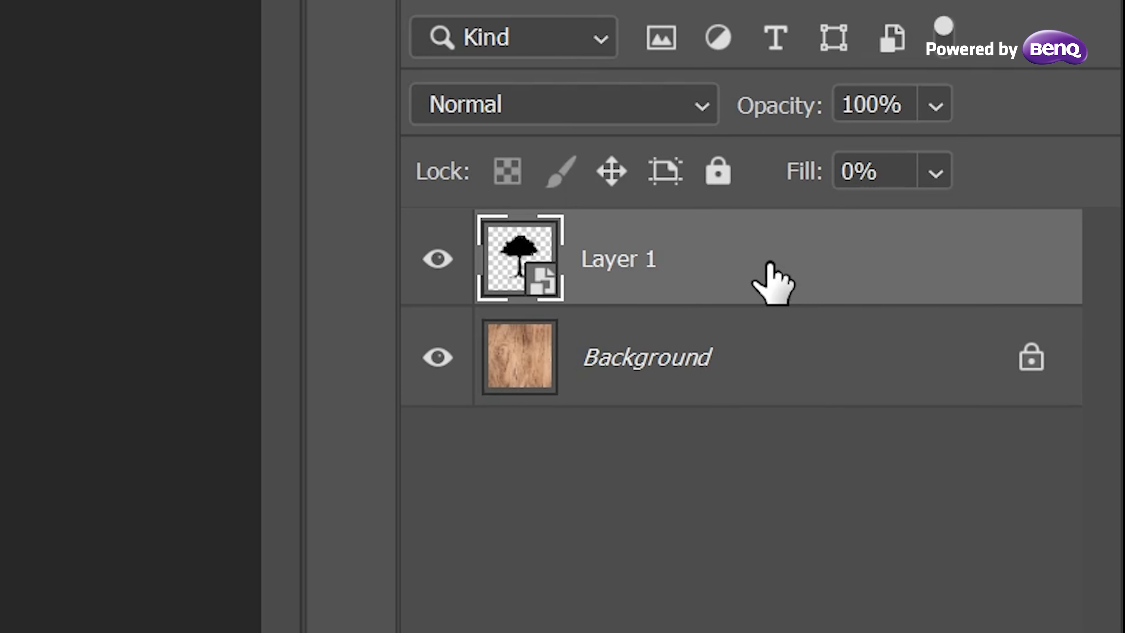
pyautogui.hotkey('ctrl', 'j')
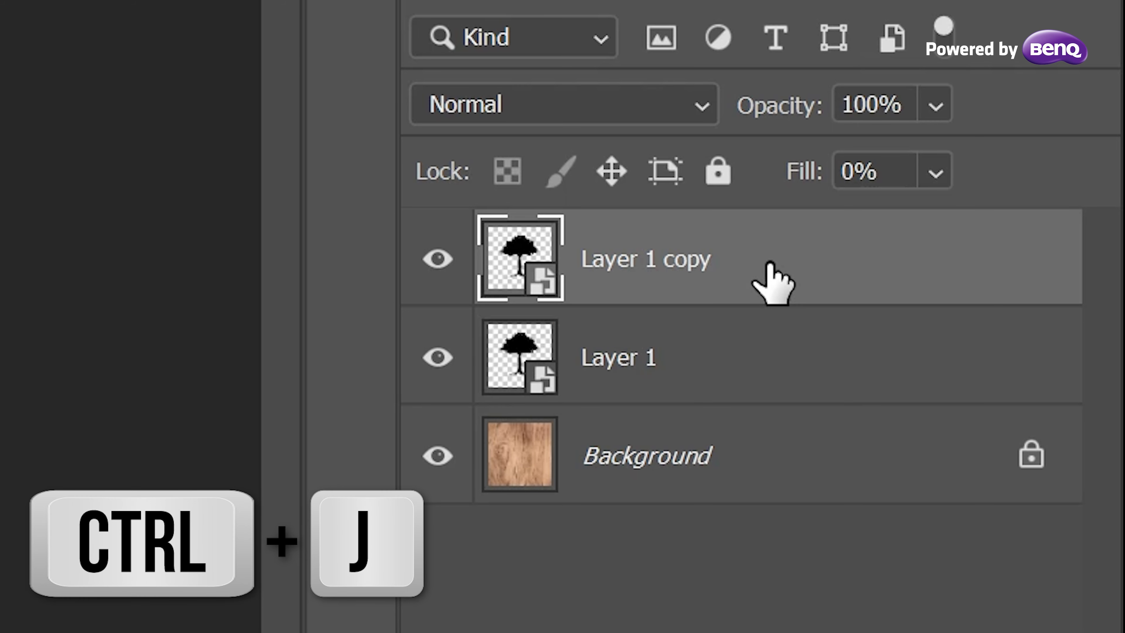
pyautogui.hotkey('ctrl', 'j')
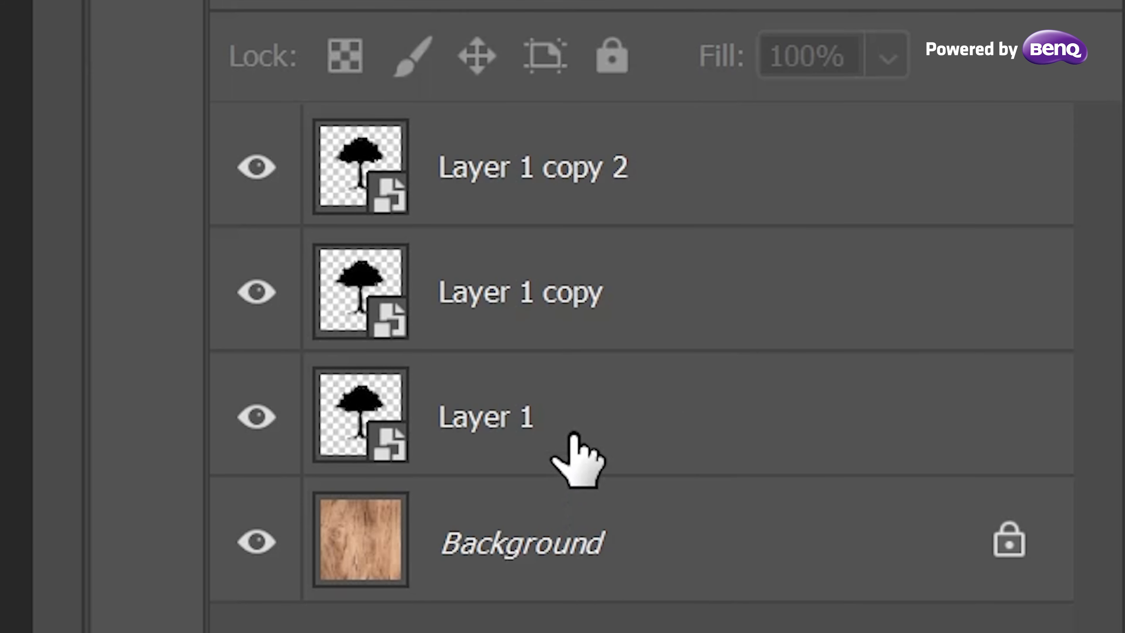
# Step: Enable Bevel & Emboss on Layer 1: Inner Bevel, size 15 px, soften 10 px
pyautogui.click(575, 404)
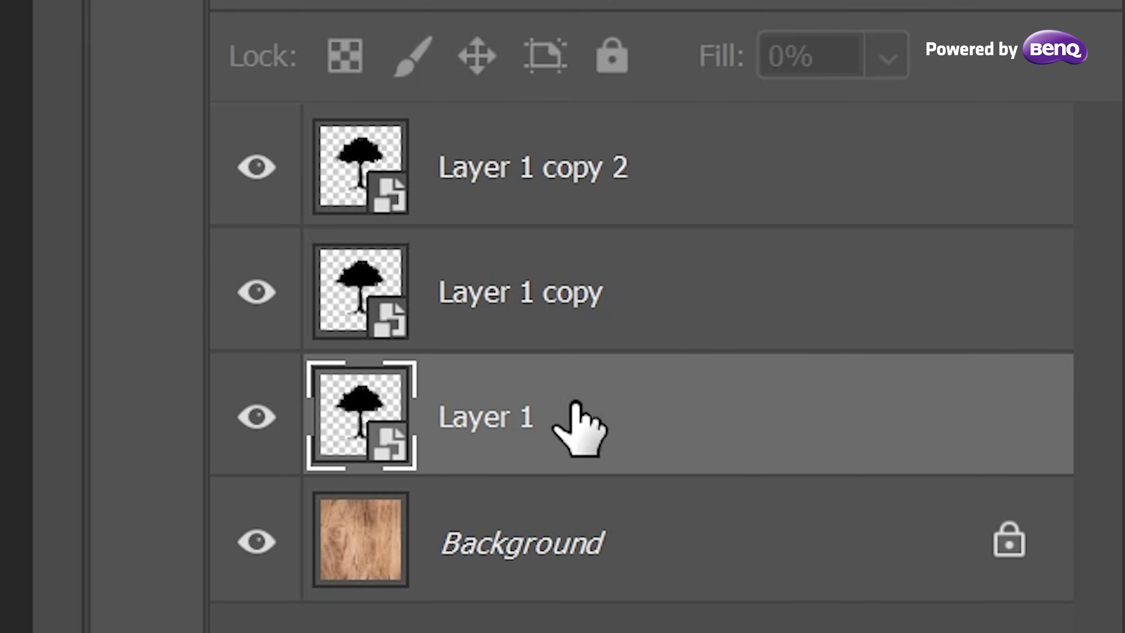
pyautogui.doubleClick(575, 404)
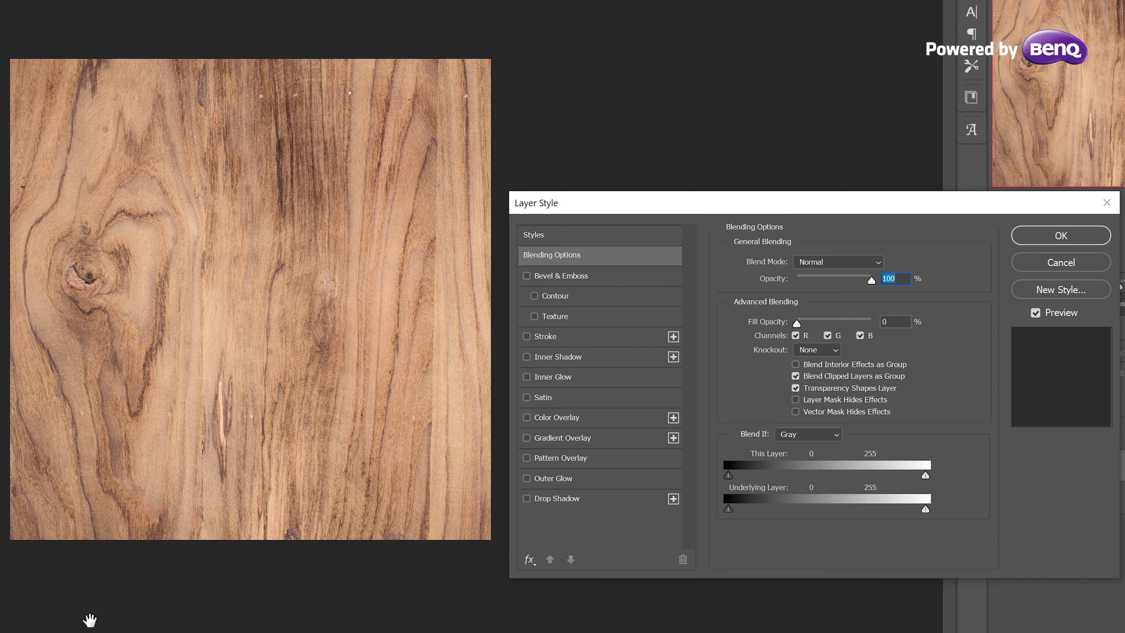
pyautogui.click(527, 275)
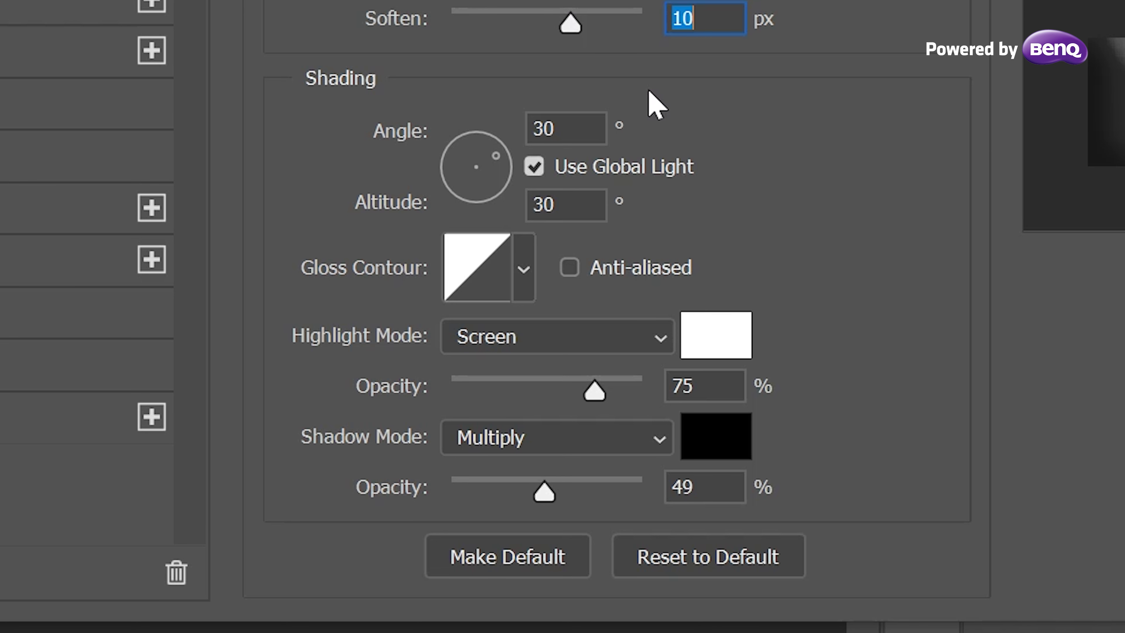
# Step: Set bevel lighting to 60° angle, 25° altitude, Ring - Double gloss, highlight opacity ~68%
pyautogui.press('Tab')
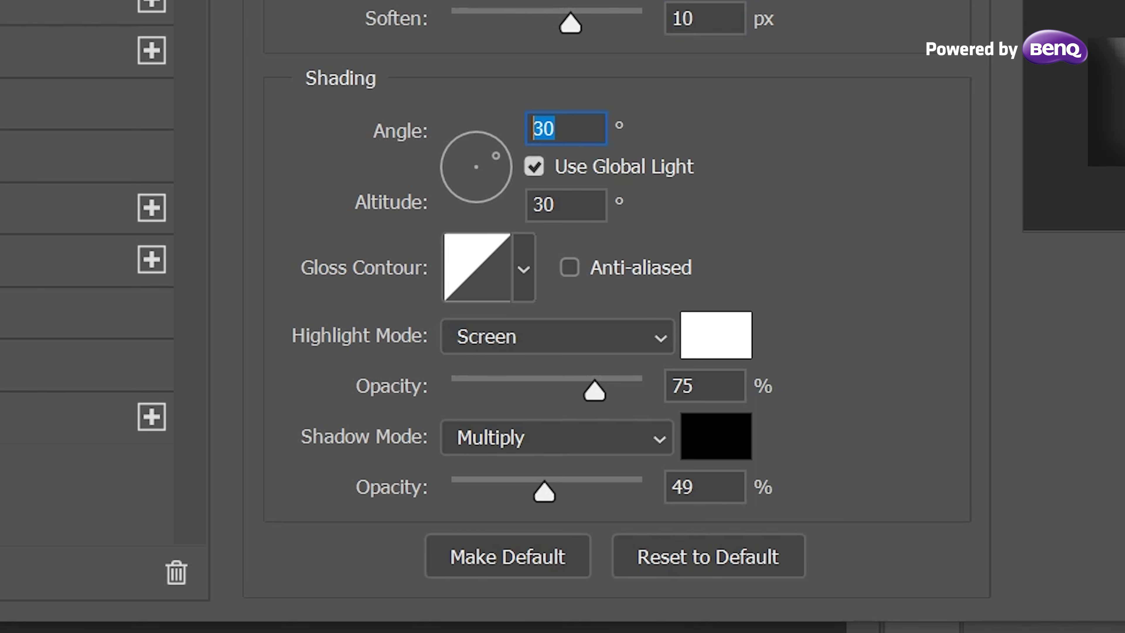
pyautogui.write('60')
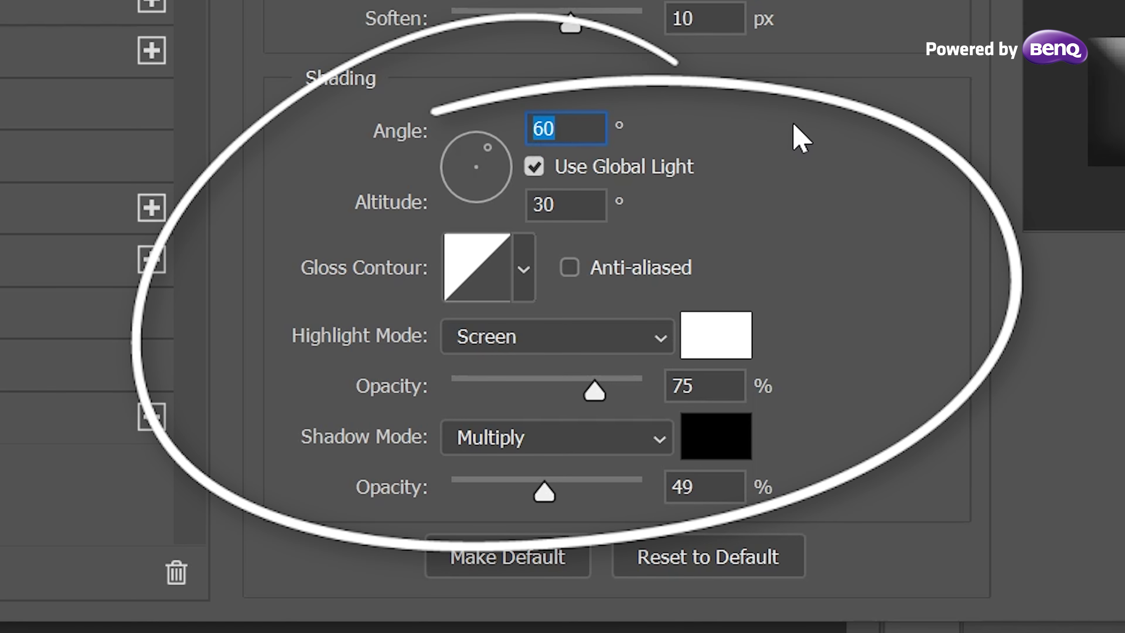
pyautogui.press('Tab')
pyautogui.write('25')
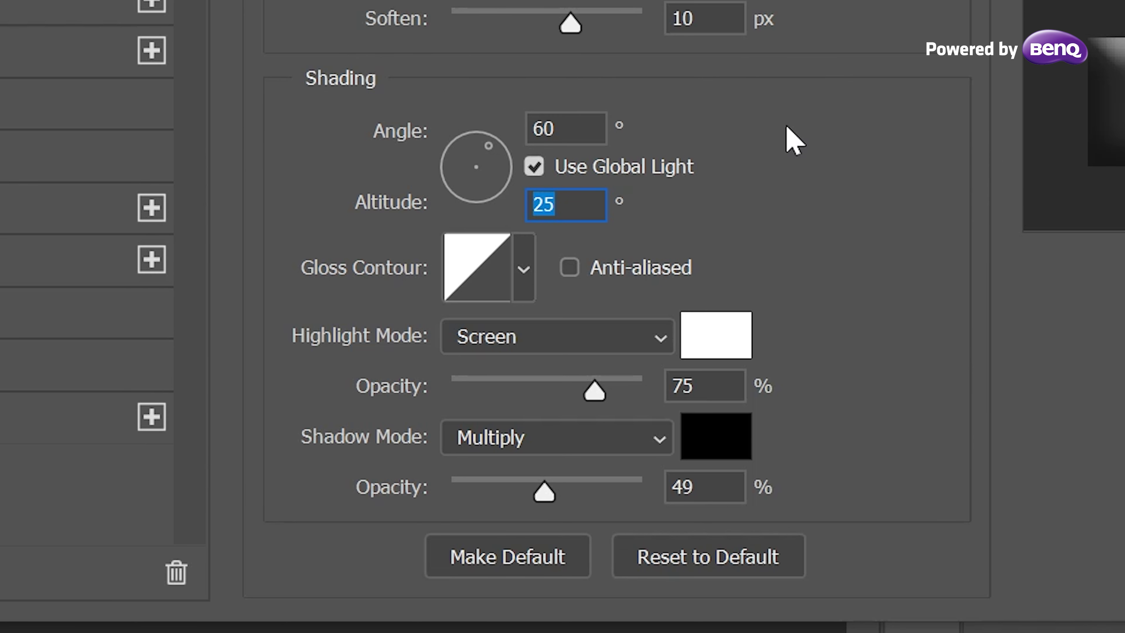
pyautogui.click(524, 269)
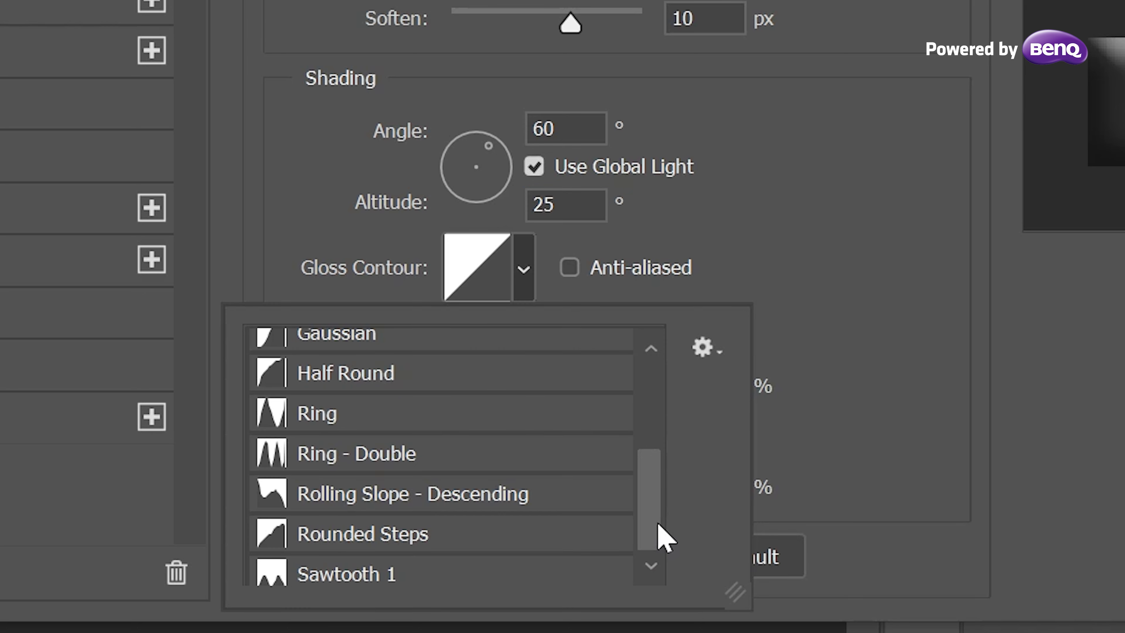
pyautogui.click(387, 459)
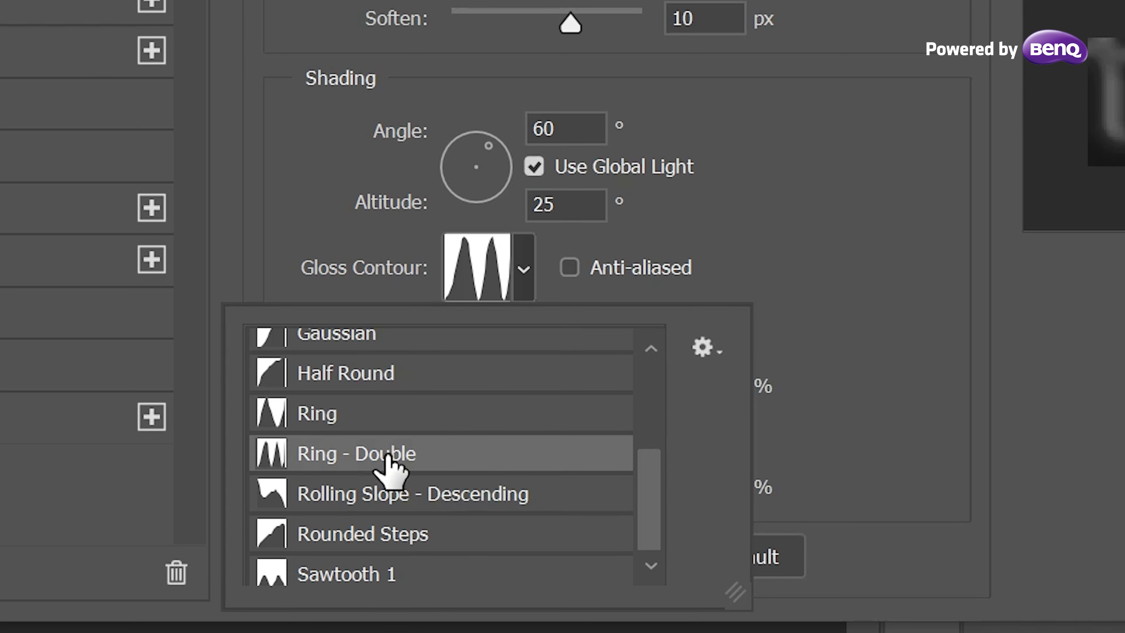
pyautogui.press('Return')
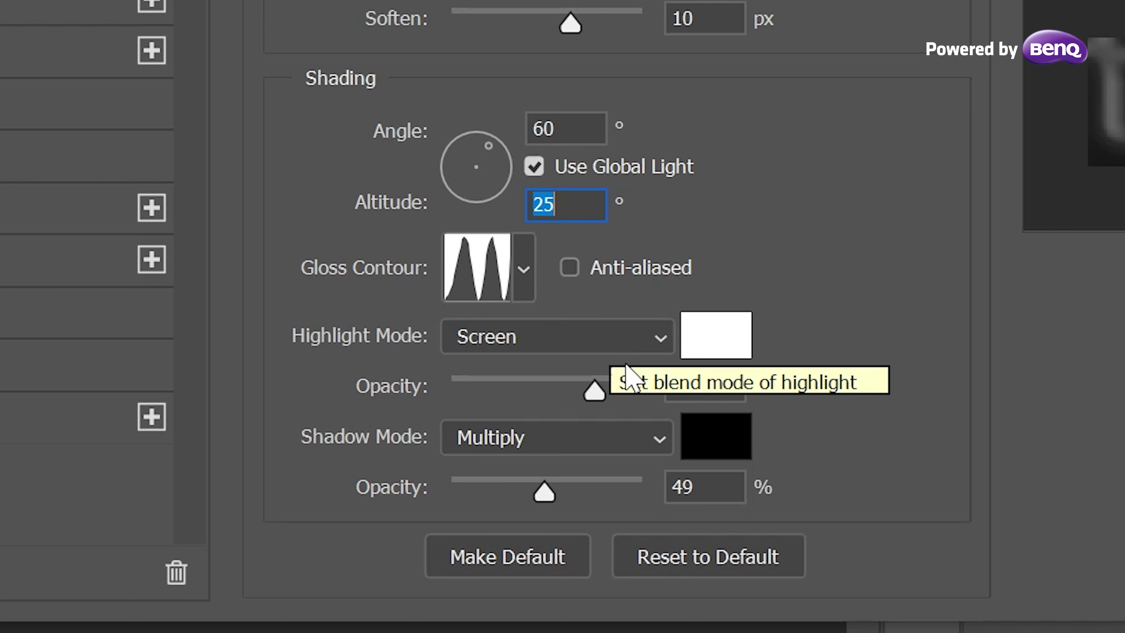
pyautogui.moveTo(595, 391); pyautogui.dragTo(586, 396)
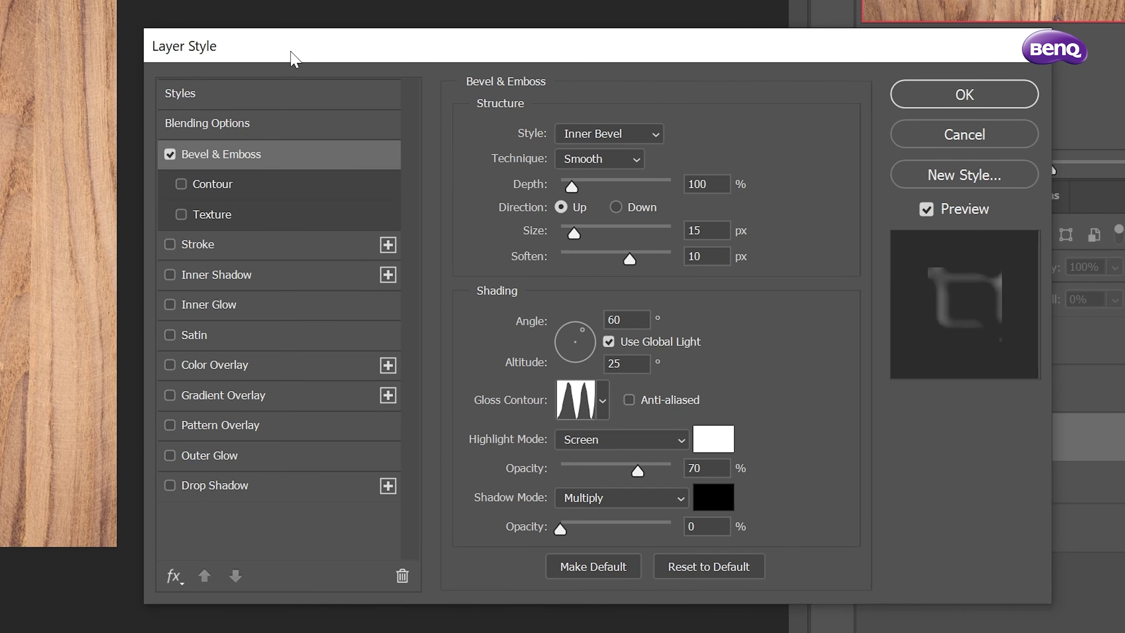
# Step: Enable the bevel's Contour with the Valley - Low preset
pyautogui.click(234, 191)
pyautogui.click(566, 141)
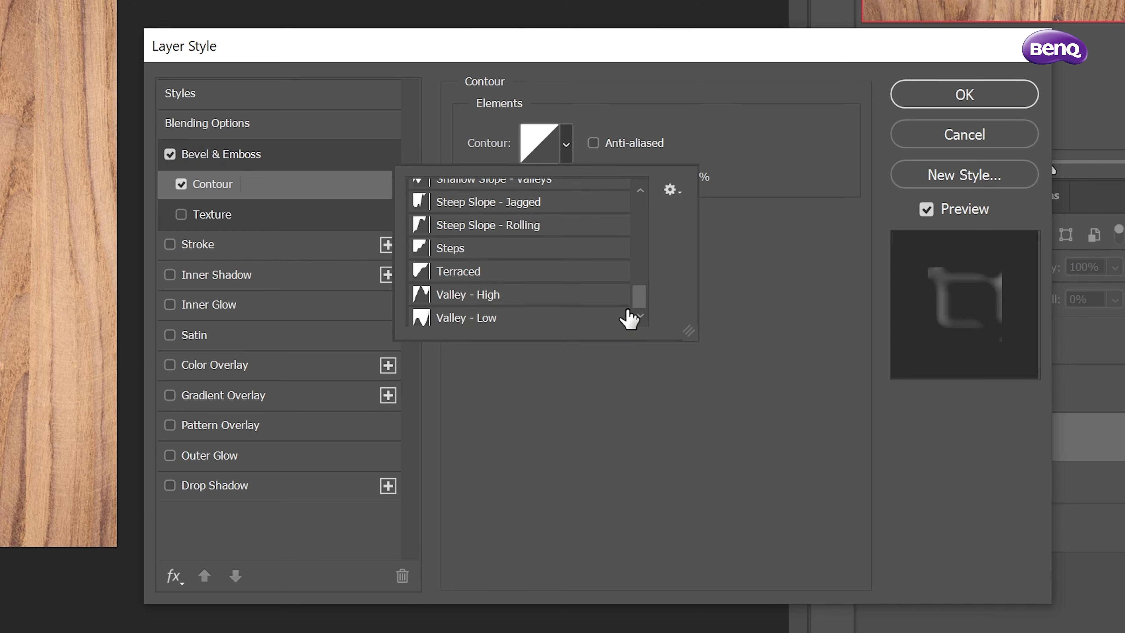
pyautogui.click(490, 318)
pyautogui.click(738, 432)
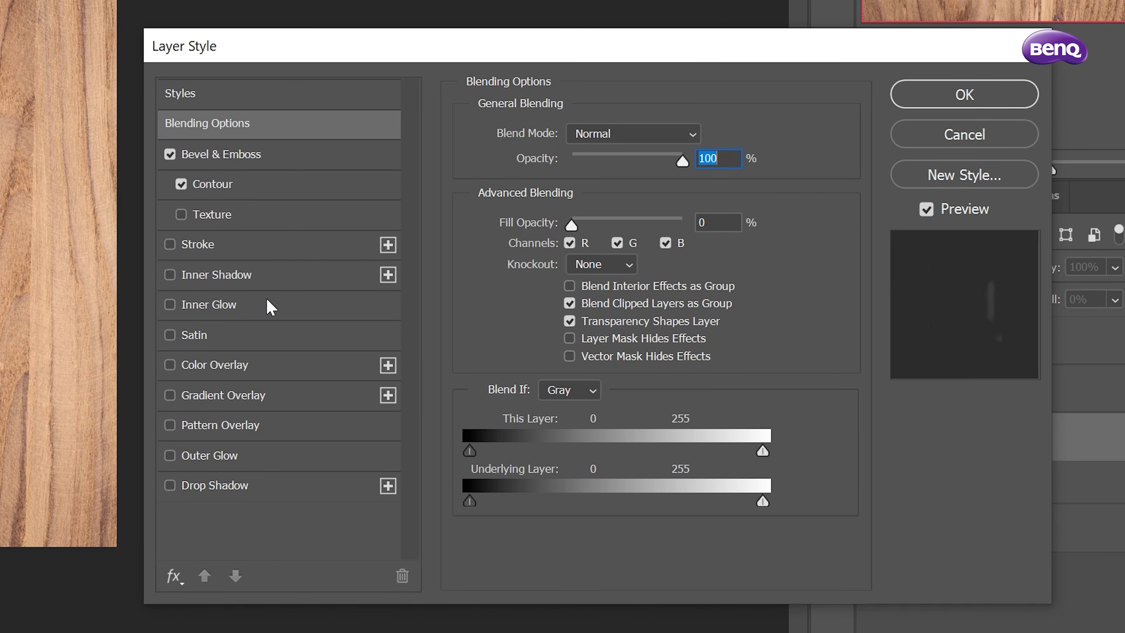
# Step: Add an Overlay Inner Glow at 30% opacity with a Foreground to Transparent gradient
pyautogui.click(260, 313)
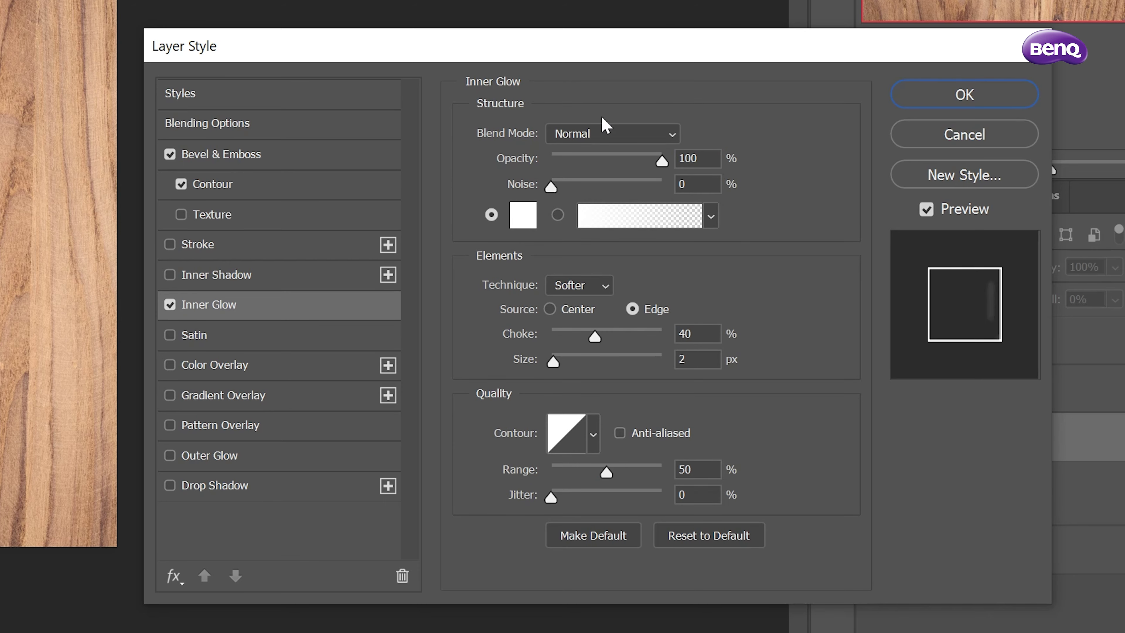
pyautogui.click(600, 135)
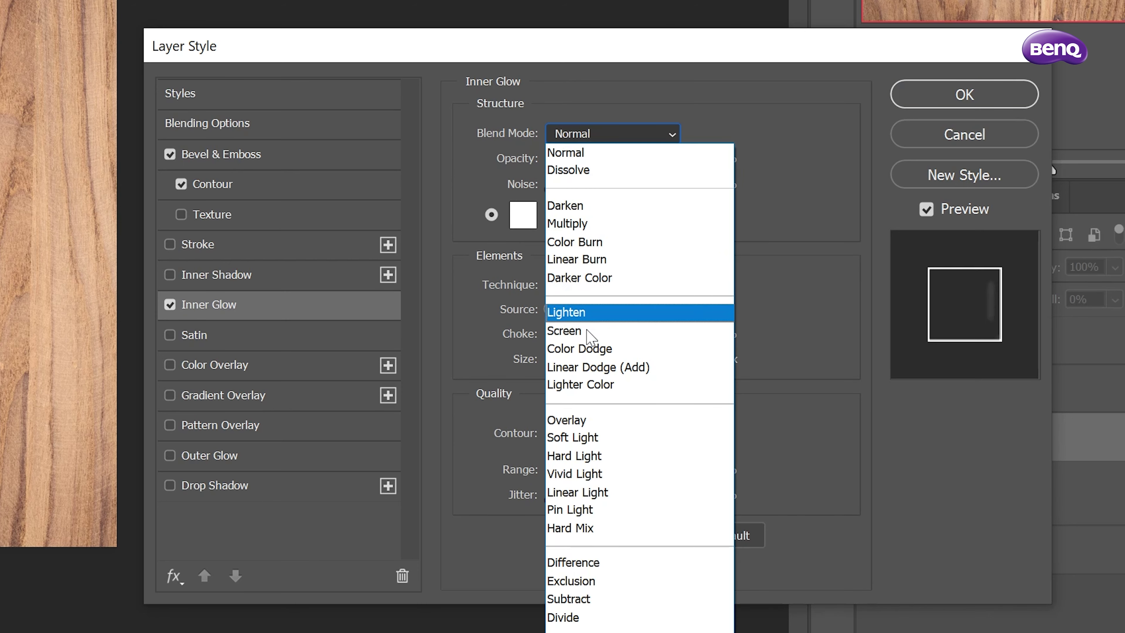
pyautogui.click(613, 421)
pyautogui.press('Tab')
pyautogui.write('30')
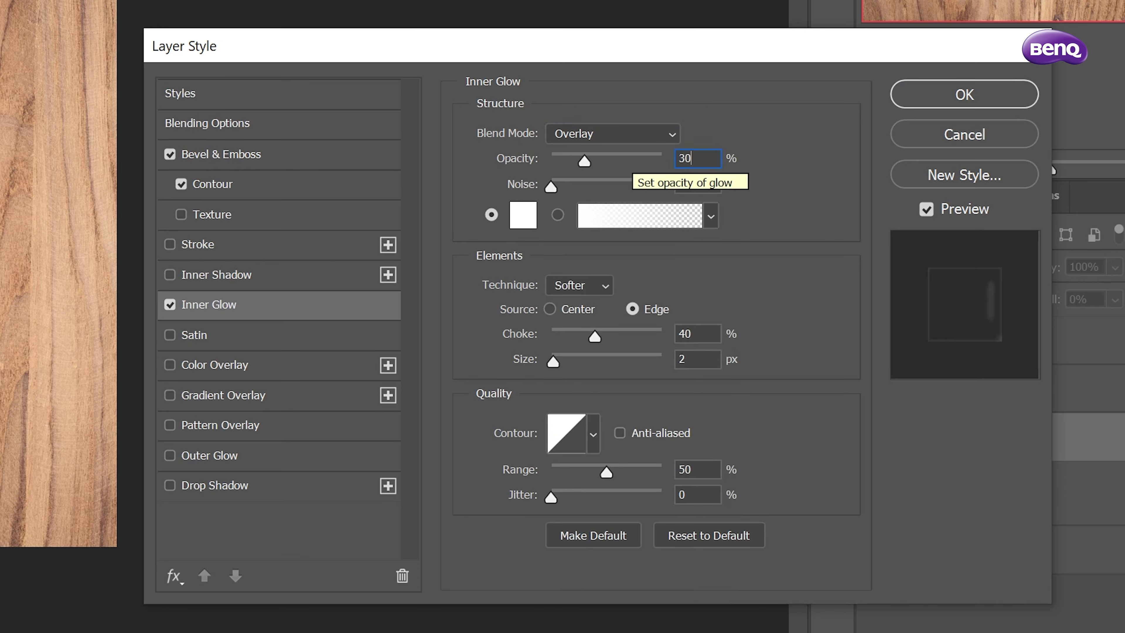
pyautogui.click(611, 233)
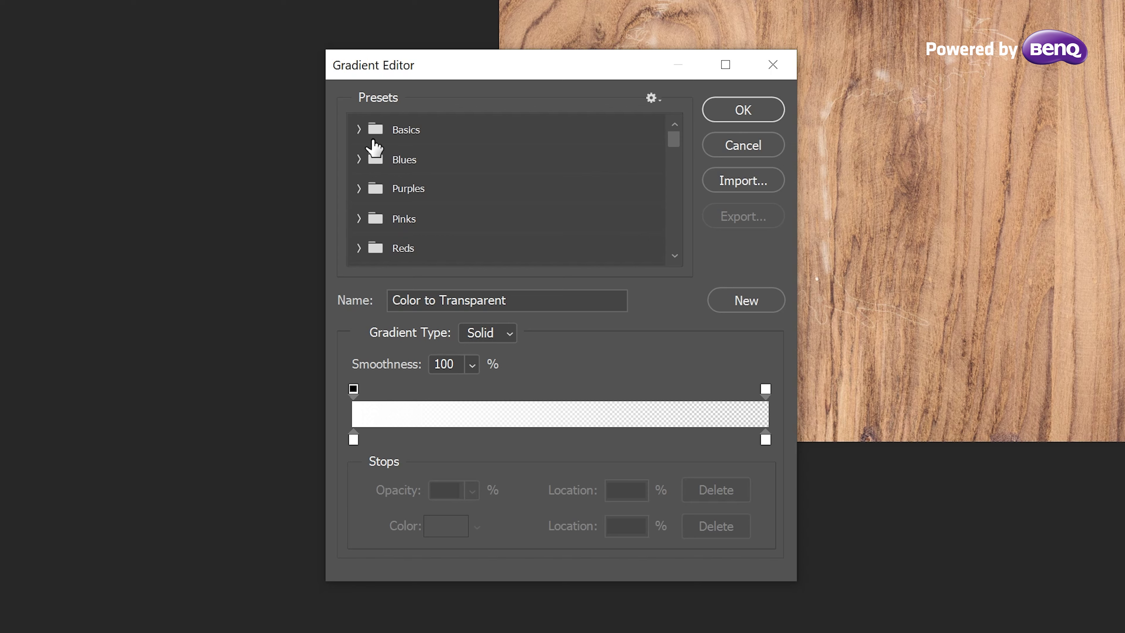
pyautogui.click(359, 130)
pyautogui.click(416, 169)
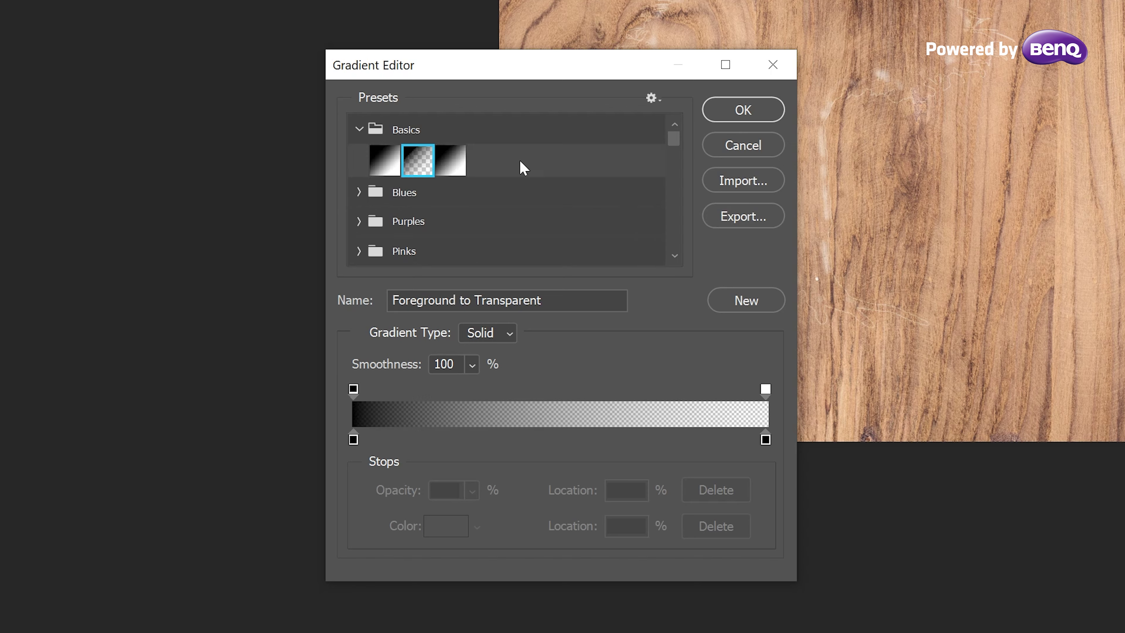
pyautogui.click(736, 116)
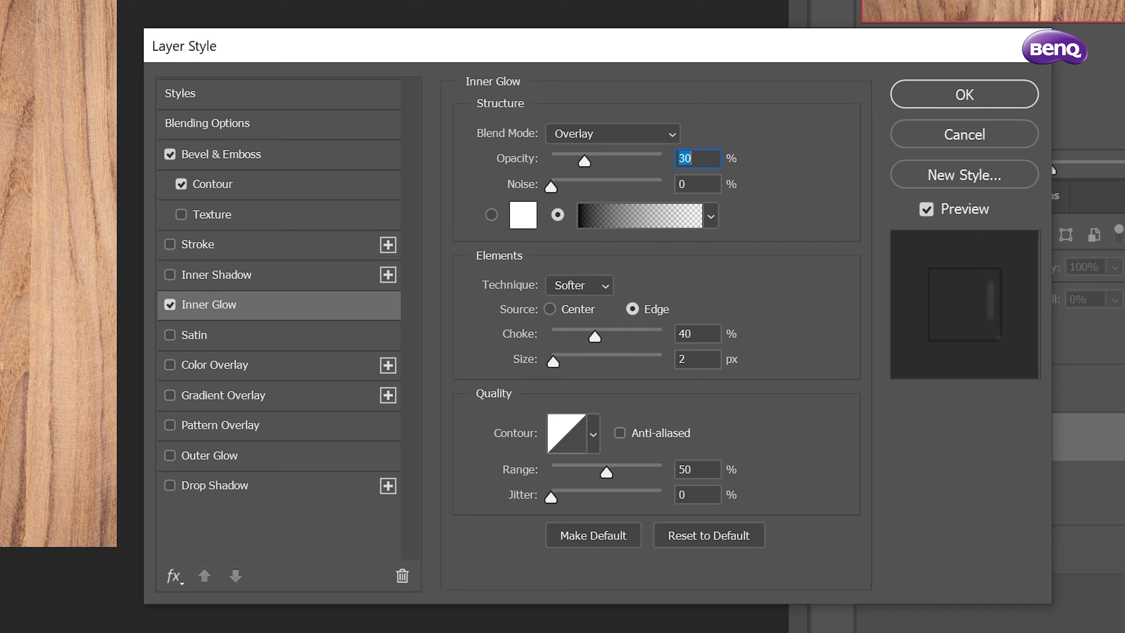
# Step: Set the Inner Glow choke to 15%, size 30 px, contour Steep Slope - Rolling
pyautogui.doubleClick(693, 333)
pyautogui.write('15')
pyautogui.press('Tab')
pyautogui.write('30')
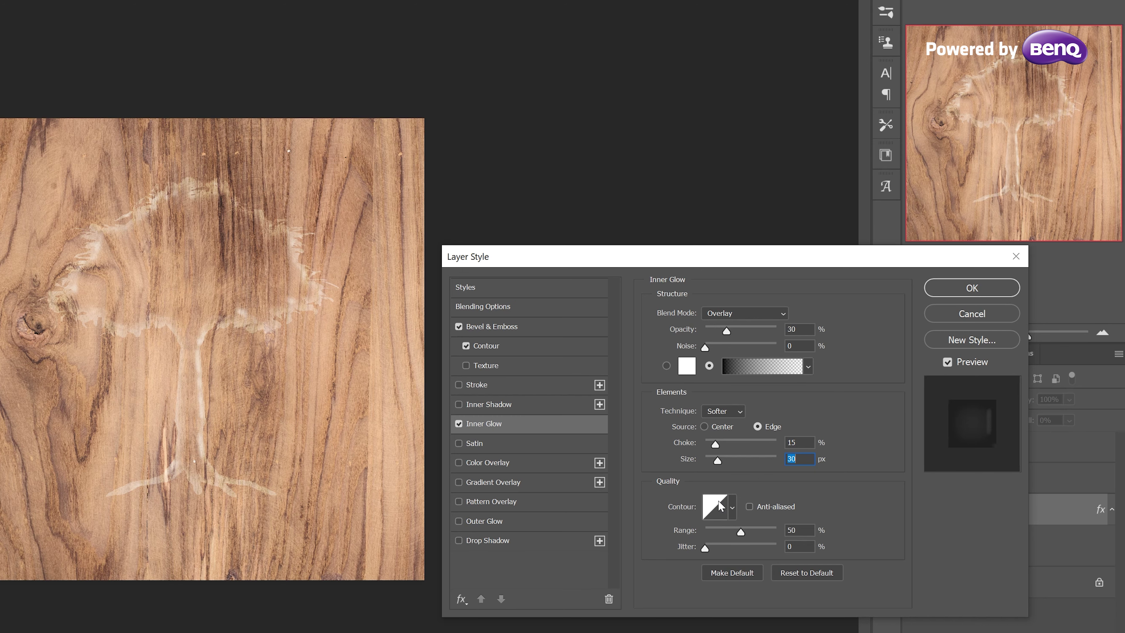
pyautogui.click(720, 507)
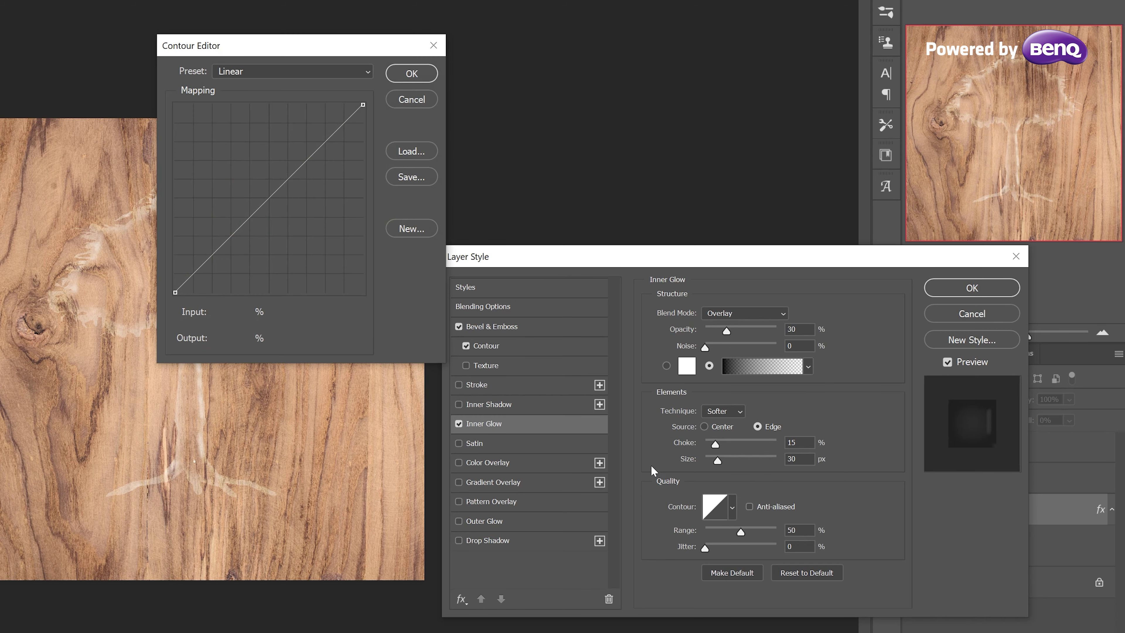
pyautogui.click(364, 72)
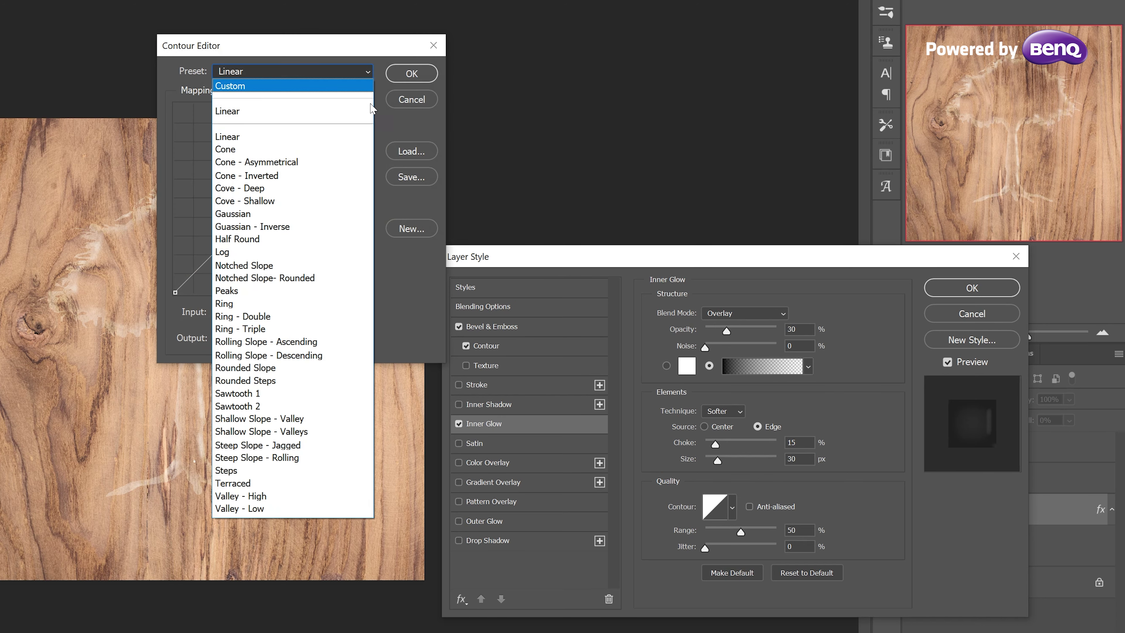
pyautogui.click(319, 456)
pyautogui.click(412, 73)
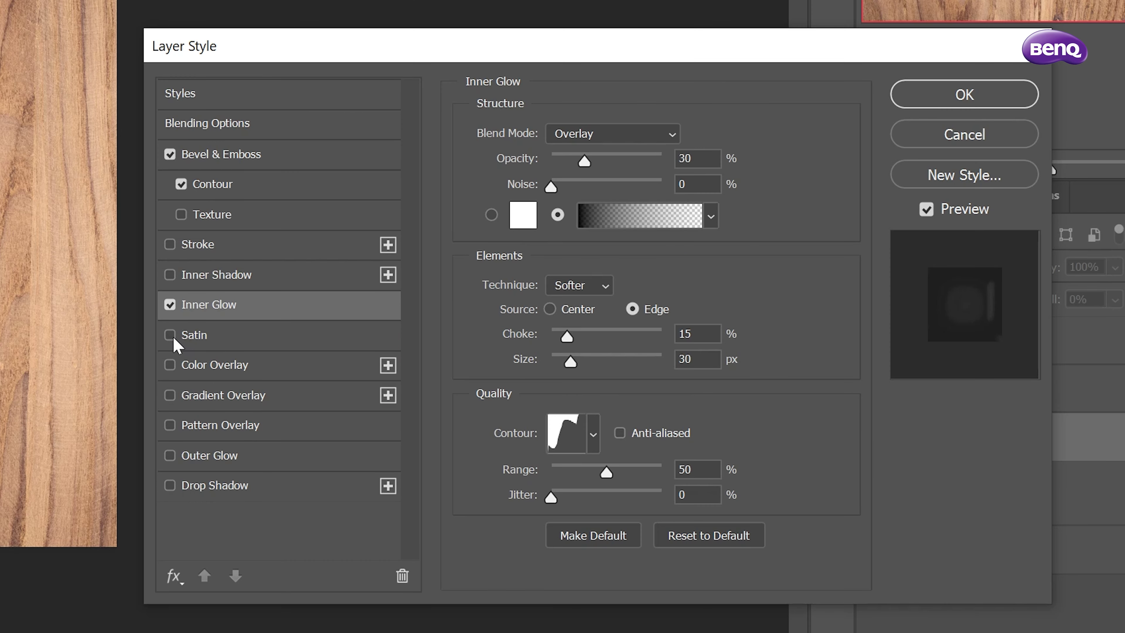
# Step: Enable the Satin effect and show its settings
pyautogui.click(171, 336)
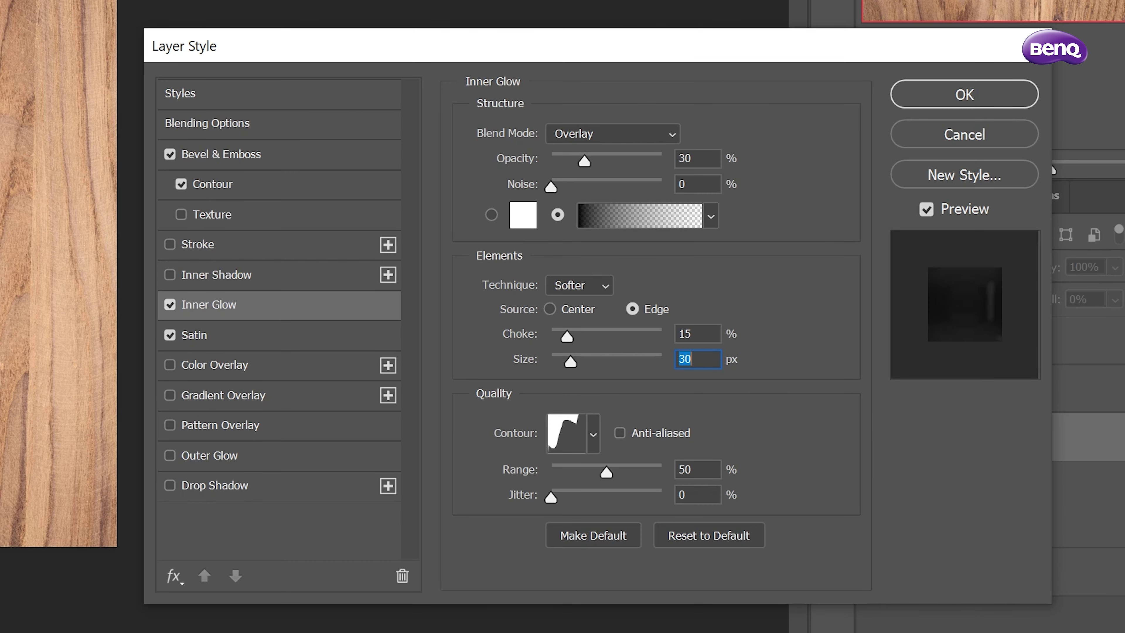
pyautogui.click(296, 330)
pyautogui.click(611, 136)
# Step: Set the Satin to Color Dodge blending with a value of 10
pyautogui.click(632, 360)
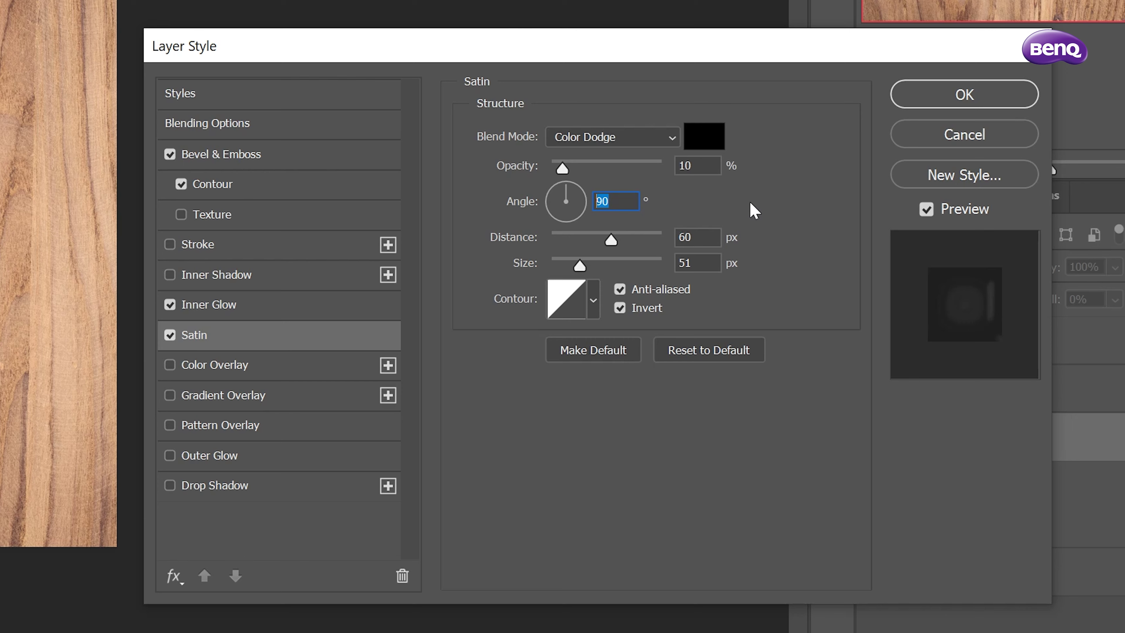
pyautogui.doubleClick(695, 263)
pyautogui.write('10')
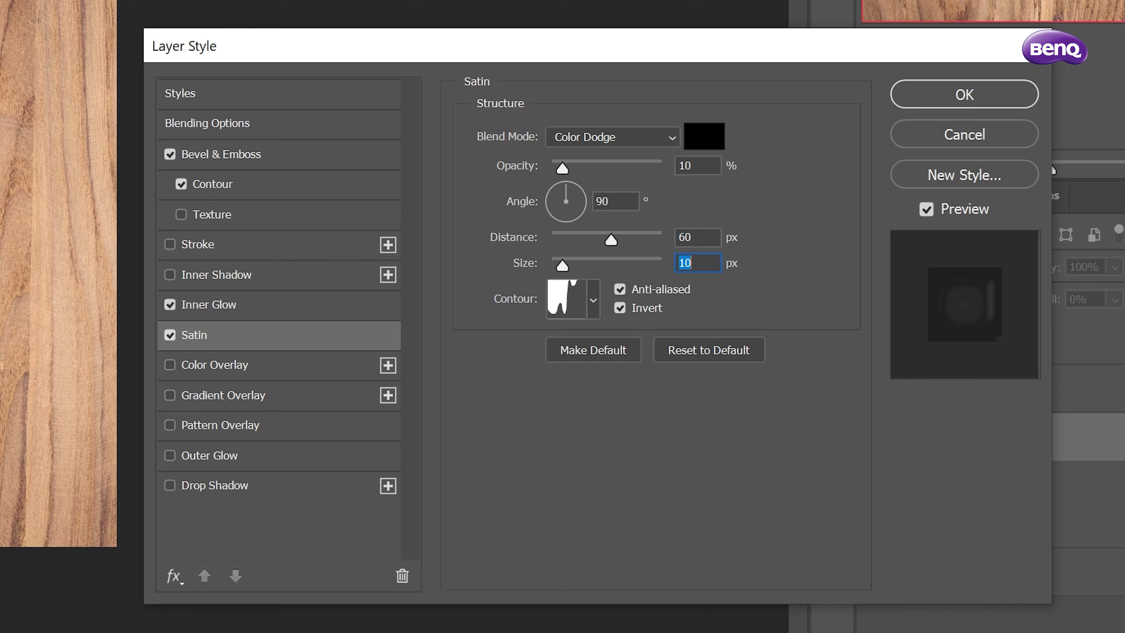
# Step: Add a Drop Shadow at 50% opacity with a 60° angle
pyautogui.click(170, 485)
pyautogui.click(250, 486)
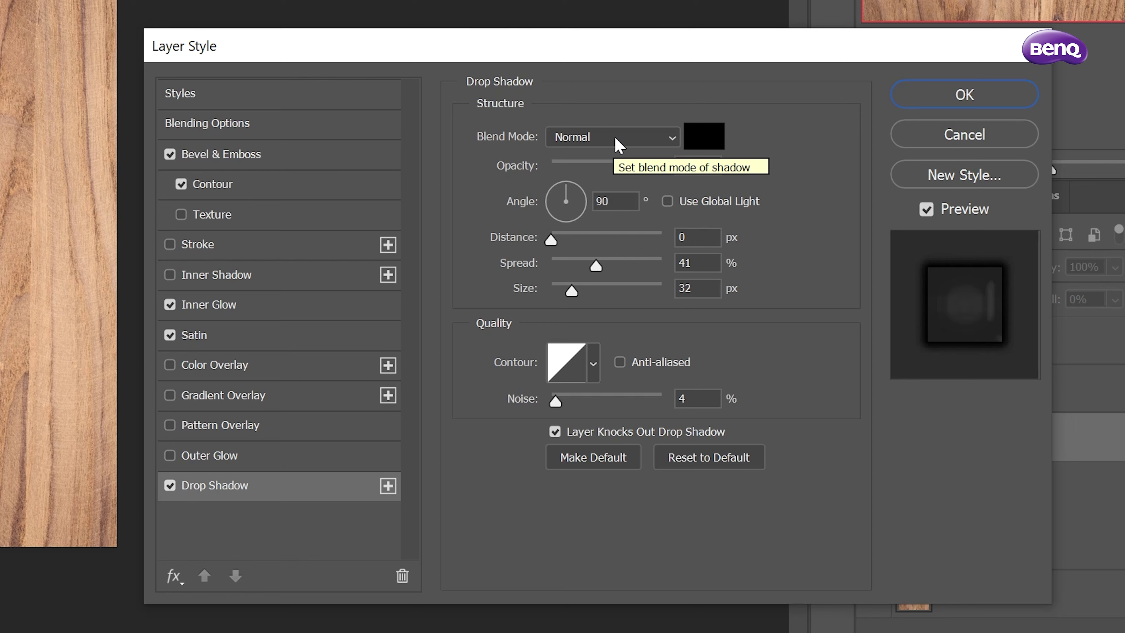
pyautogui.moveTo(621, 168); pyautogui.dragTo(607, 169)
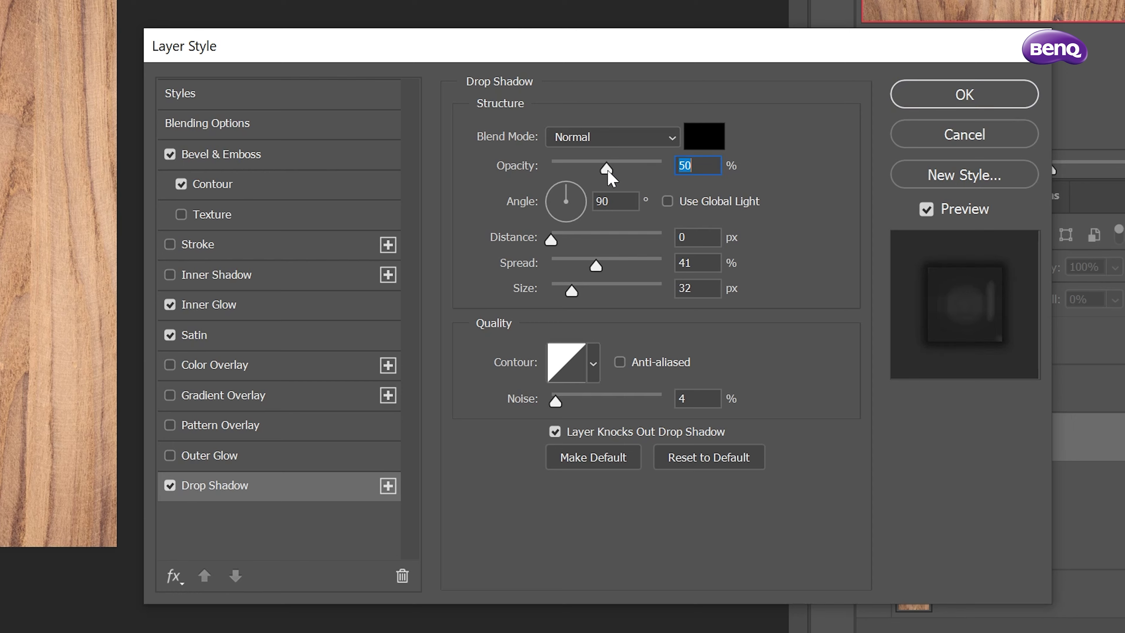
pyautogui.press('Tab')
pyautogui.write('60')
pyautogui.press('Tab')
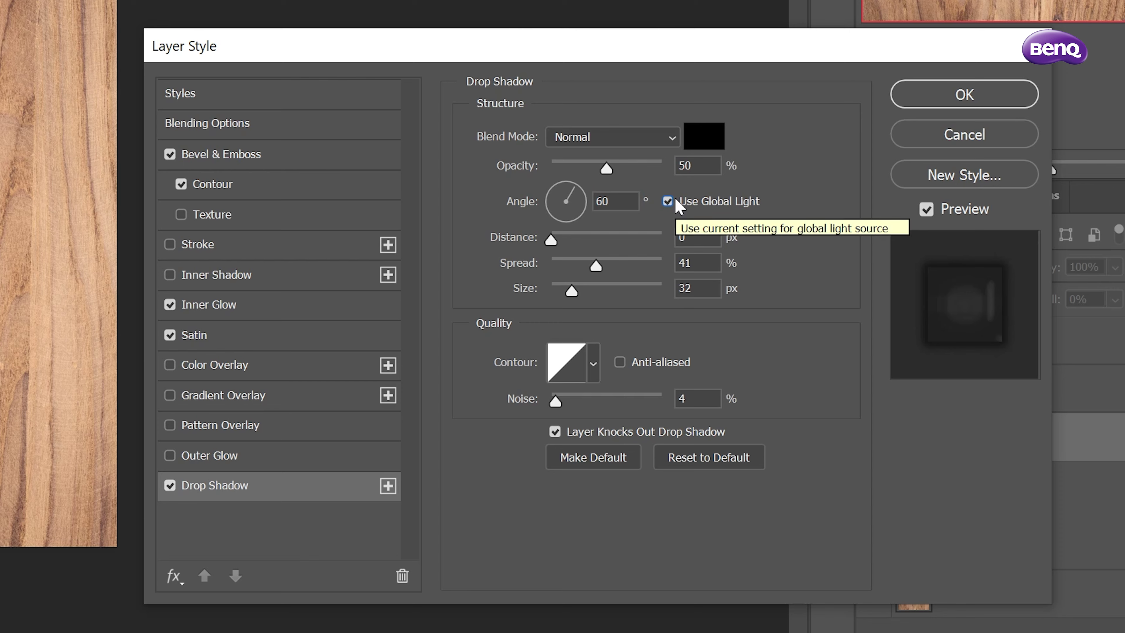
# Step: Set the shadow distance 15 px, spread 10%, size 20 px, and apply the effects
pyautogui.press('Tab')
pyautogui.write('15')
pyautogui.press('Tab')
pyautogui.write('10')
pyautogui.press('Tab')
pyautogui.write('20')
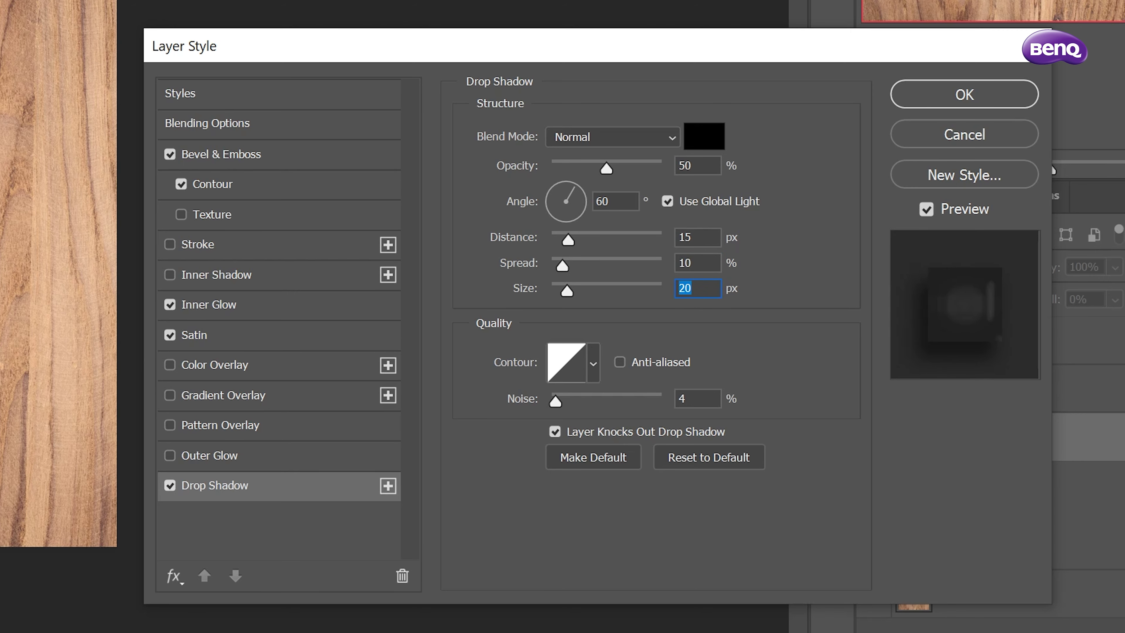
pyautogui.click(955, 94)
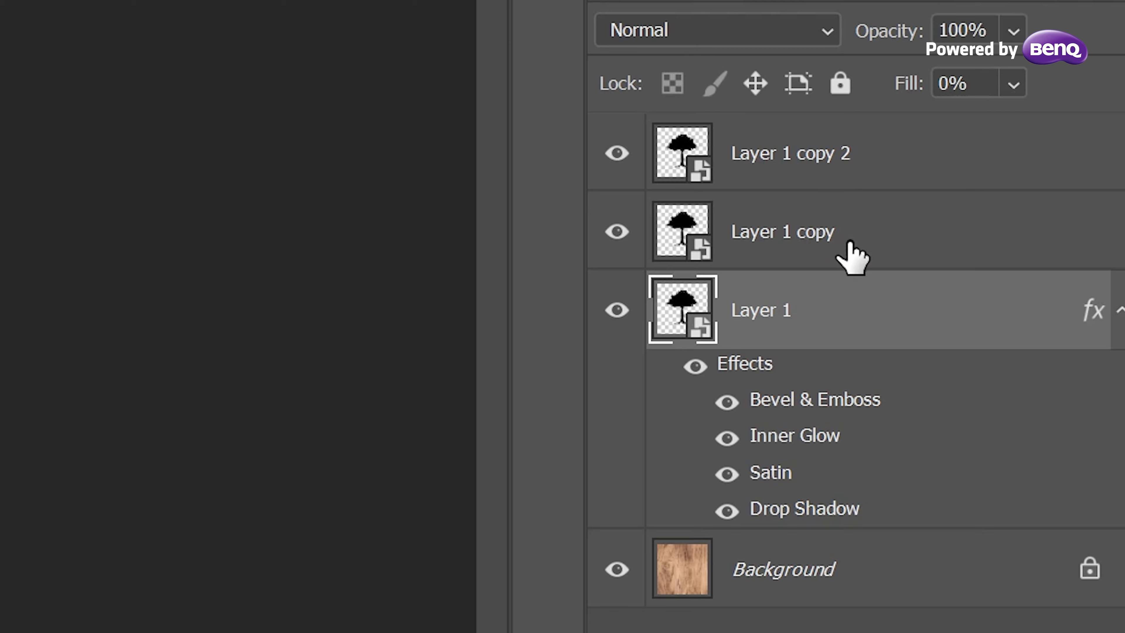
pyautogui.click(859, 231)
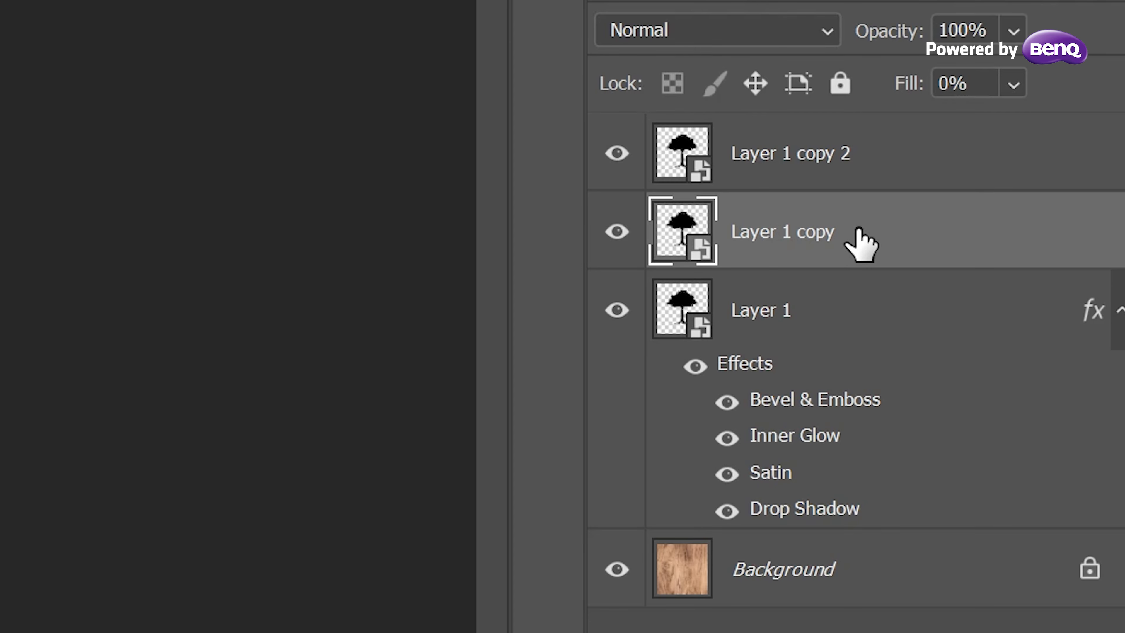
# Step: Enable Bevel & Emboss on Layer 1 copy with depth 750%, size 70 px, soften 5
pyautogui.doubleClick(858, 231)
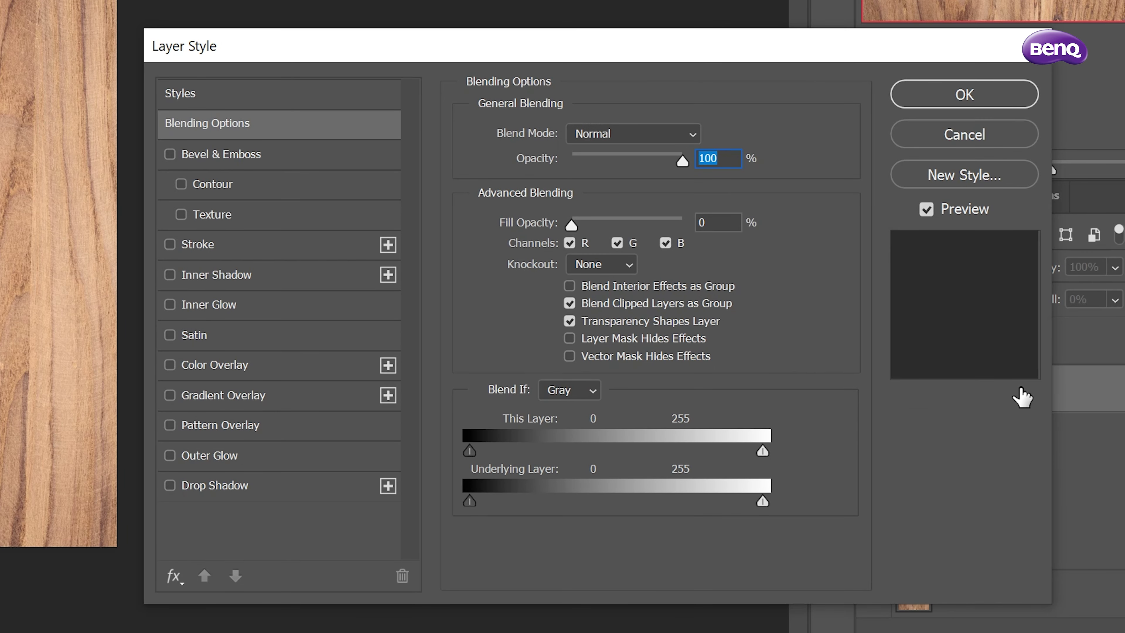
pyautogui.click(215, 154)
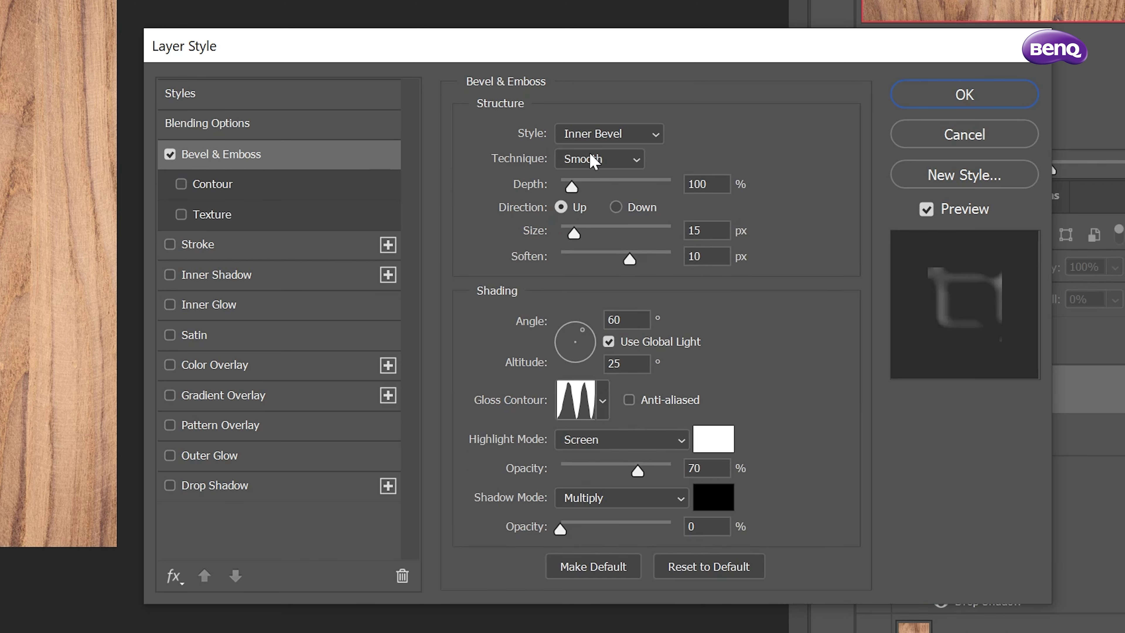
pyautogui.doubleClick(704, 184)
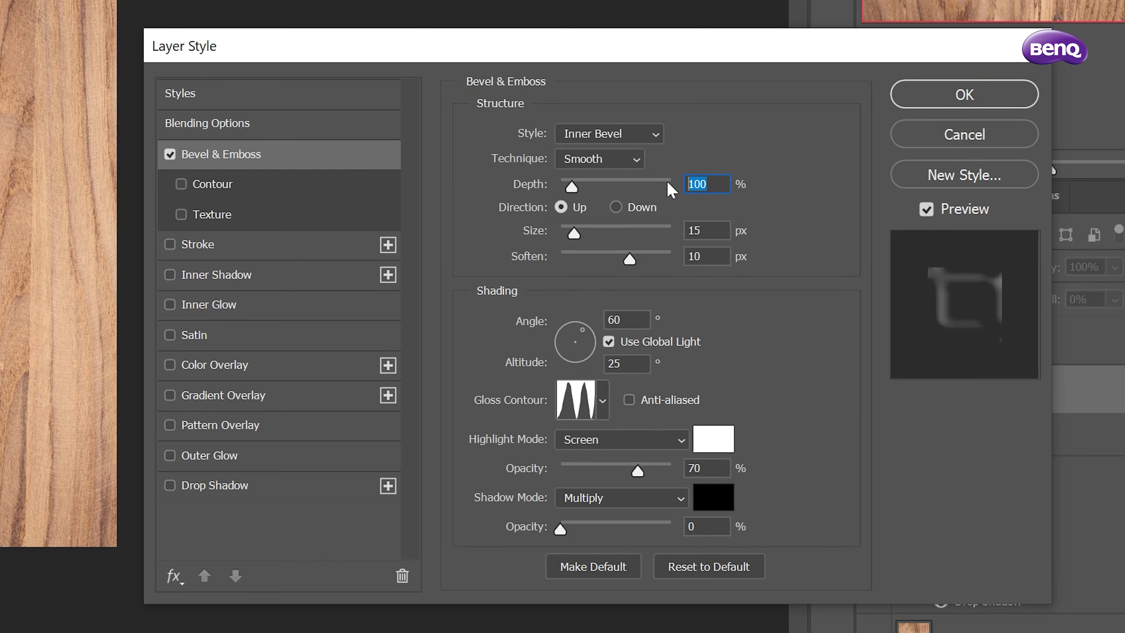
pyautogui.write('750')
pyautogui.press('Return')
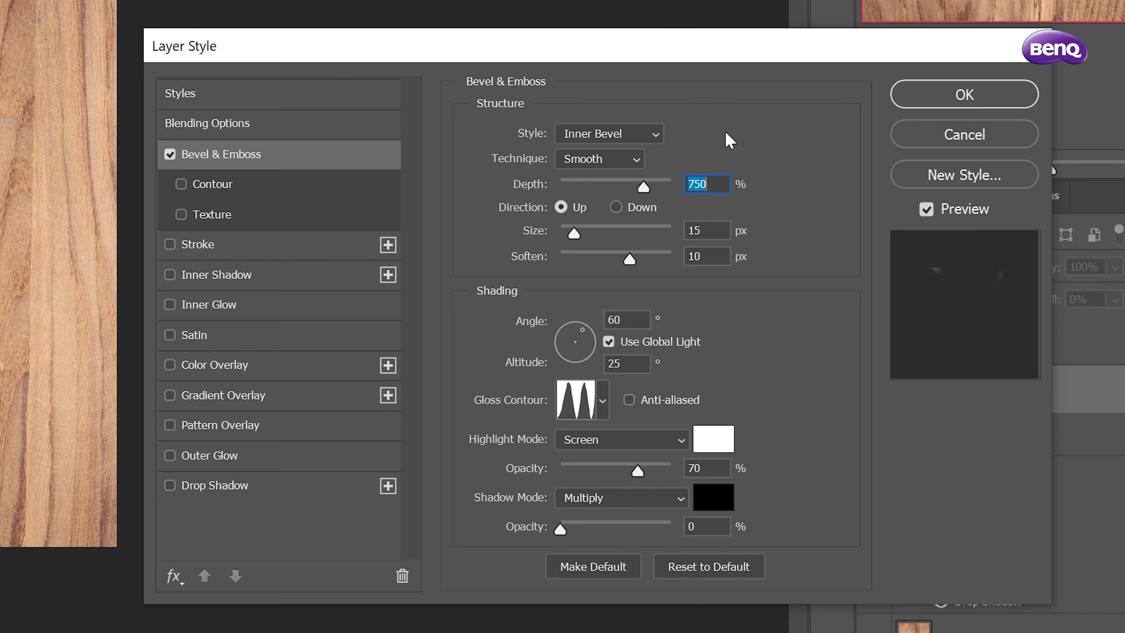
pyautogui.moveTo(574, 232); pyautogui.dragTo(597, 233)
pyautogui.press('Tab')
pyautogui.write('5')
pyautogui.press('Return')
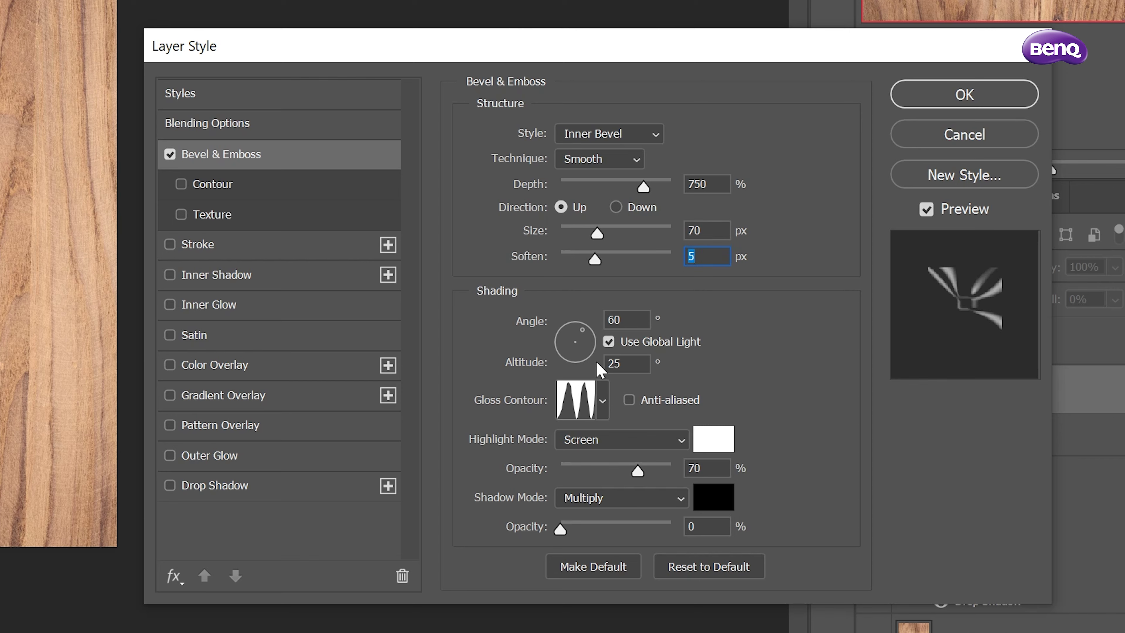
# Step: Set the bevel to 125° angle, 30° altitude, Cove - Deep gloss, Soft Light highlights ~60%
pyautogui.press('Tab')
pyautogui.write('125')
pyautogui.press('Tab')
pyautogui.write('30')
pyautogui.click(603, 400)
pyautogui.moveTo(674, 553); pyautogui.dragTo(673, 470)
pyautogui.click(514, 530)
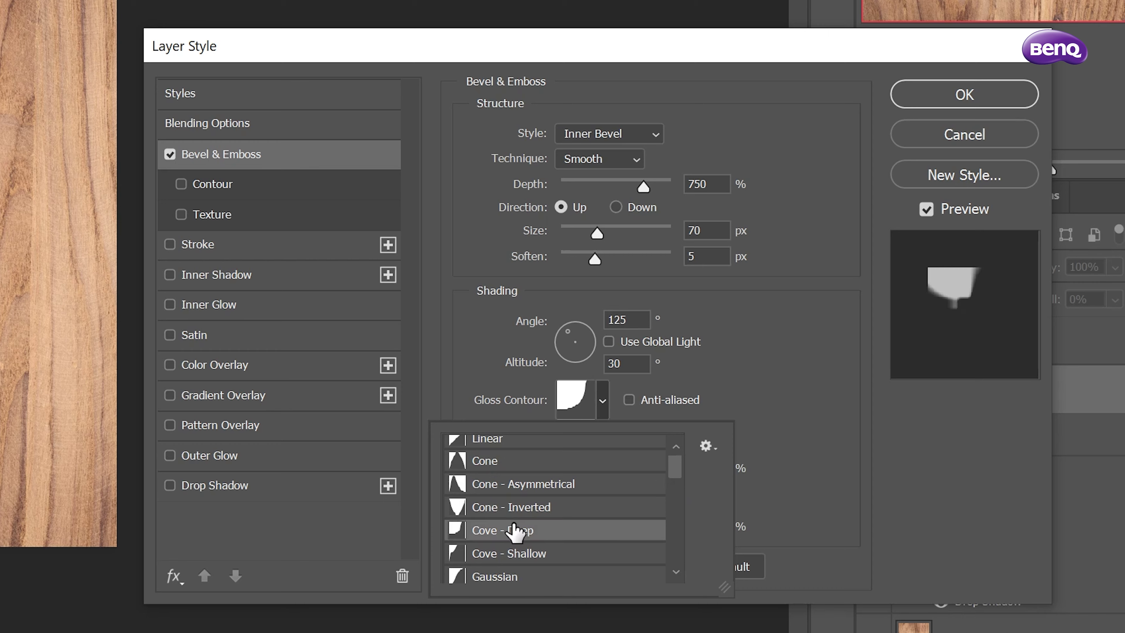
pyautogui.click(803, 364)
pyautogui.press('s')
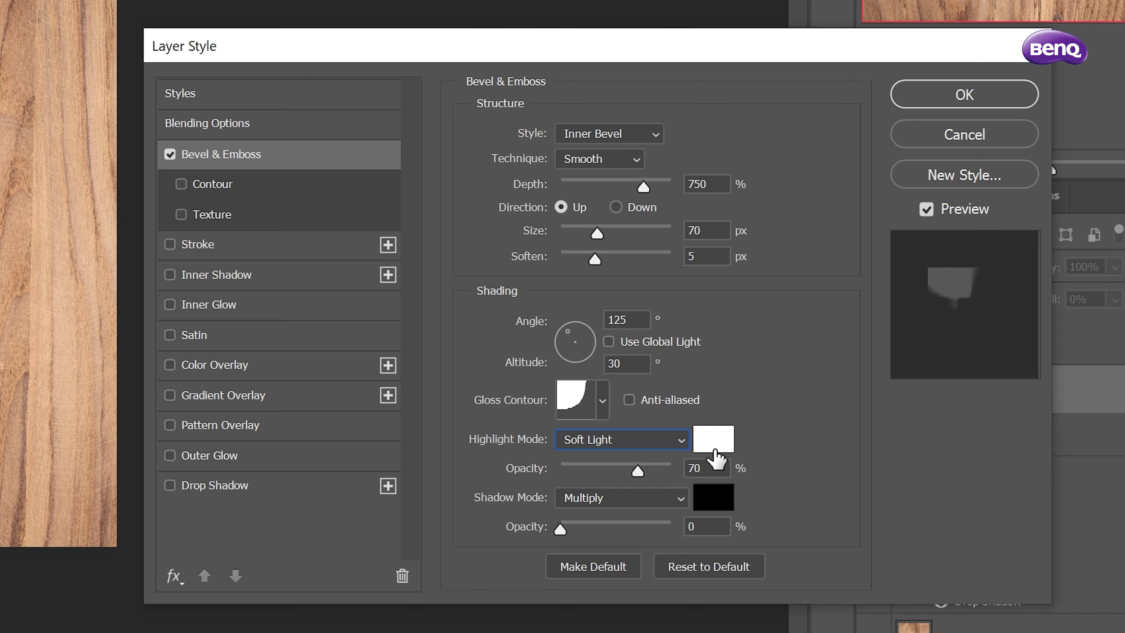
pyautogui.moveTo(638, 471); pyautogui.dragTo(627, 469)
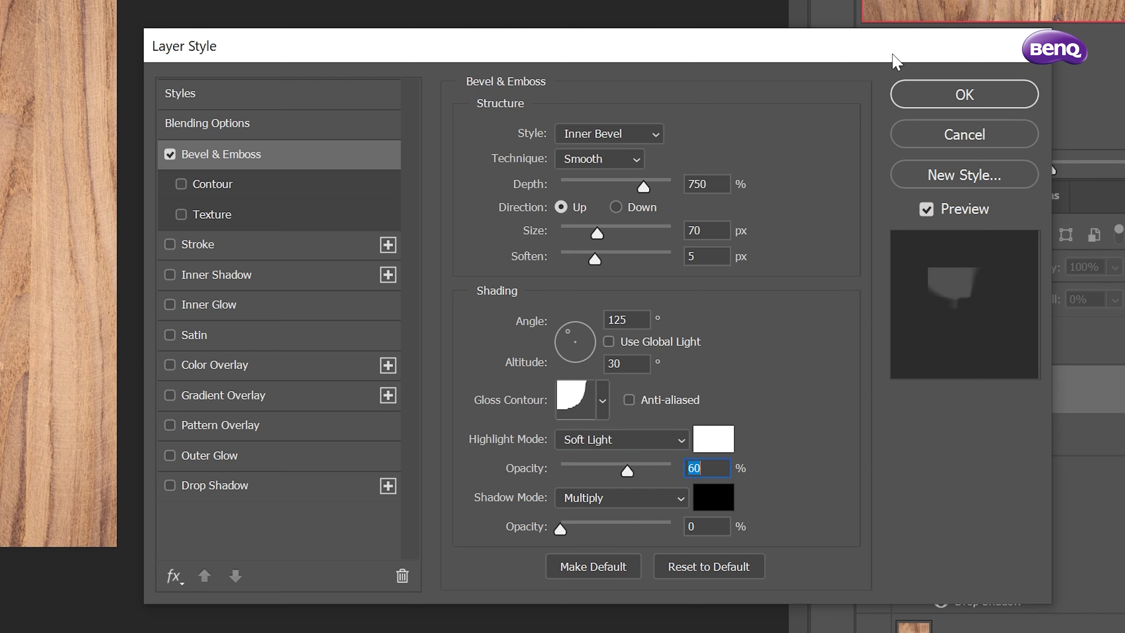
pyautogui.click(170, 305)
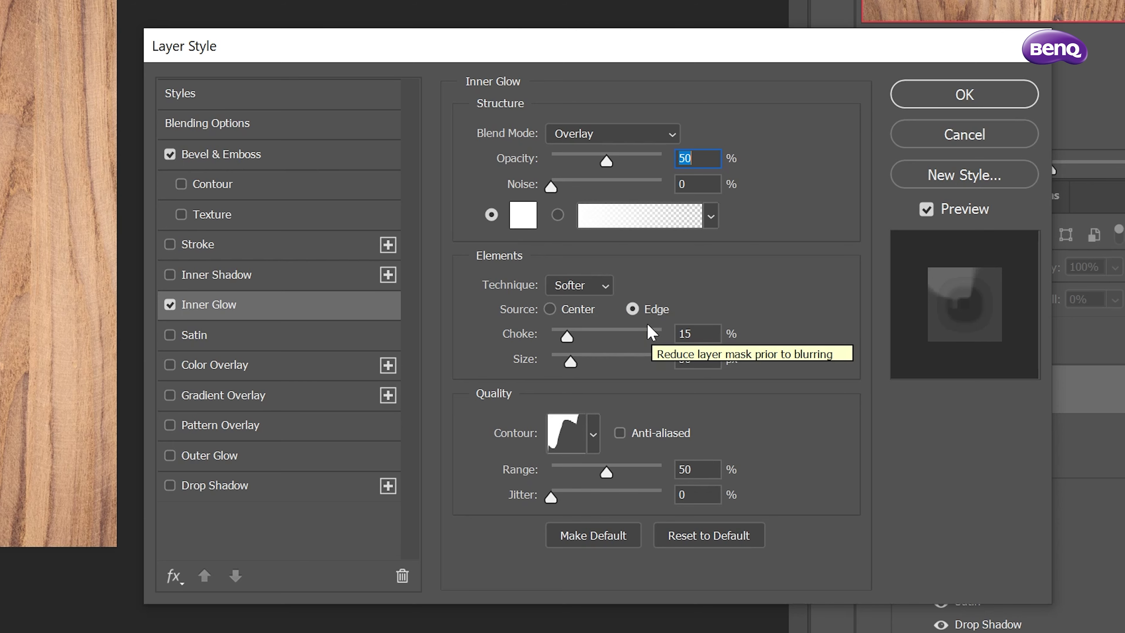
# Step: Give the Inner Glow 0% choke, 12 px size and a Notched Slope contour
pyautogui.moveTo(569, 339); pyautogui.dragTo(550, 337)
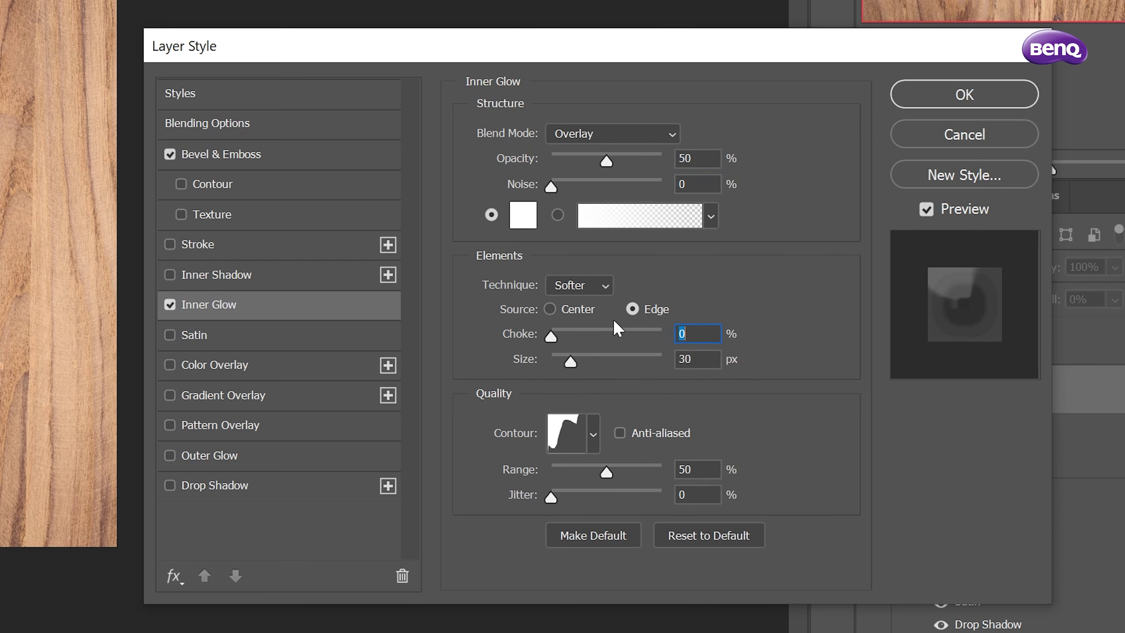
pyautogui.moveTo(571, 361); pyautogui.dragTo(564, 362)
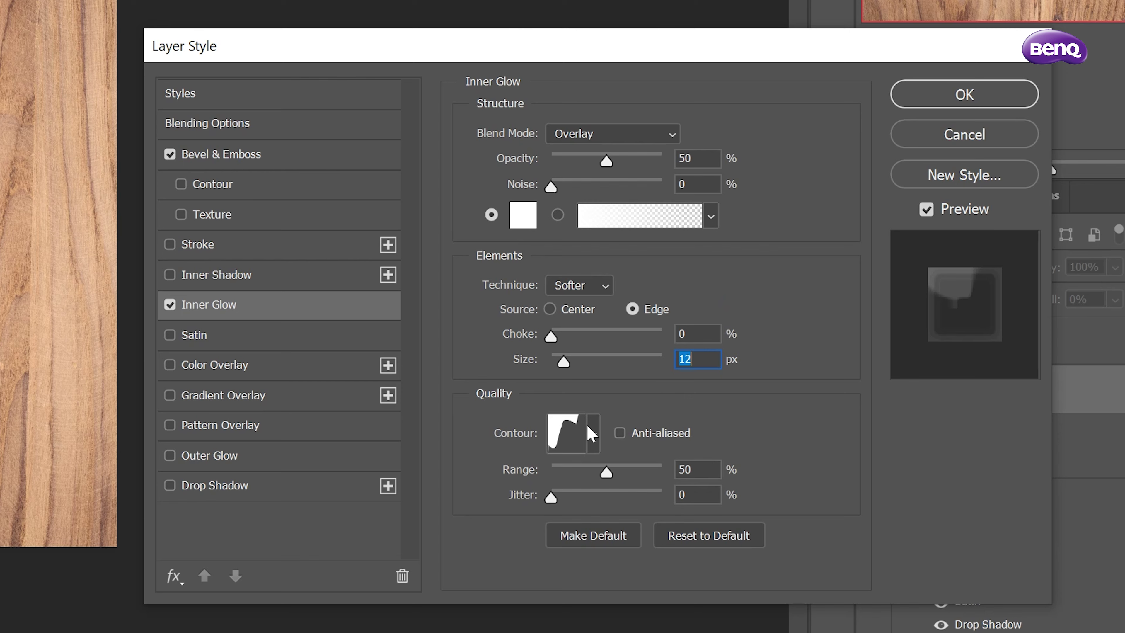
pyautogui.click(593, 433)
pyautogui.moveTo(664, 500); pyautogui.dragTo(664, 532)
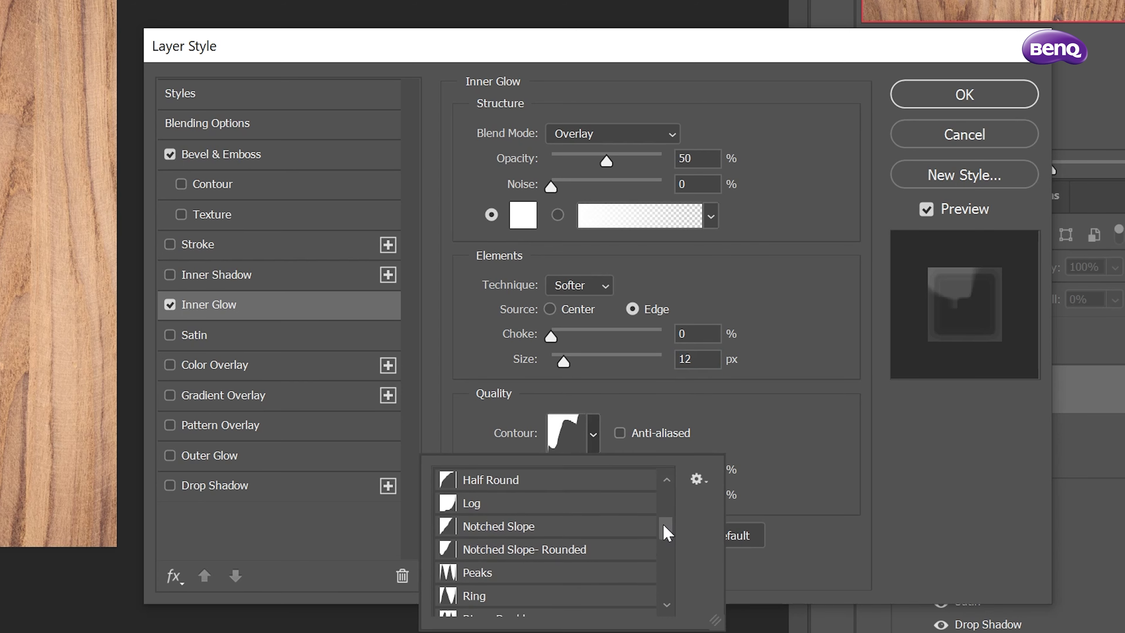
pyautogui.click(516, 503)
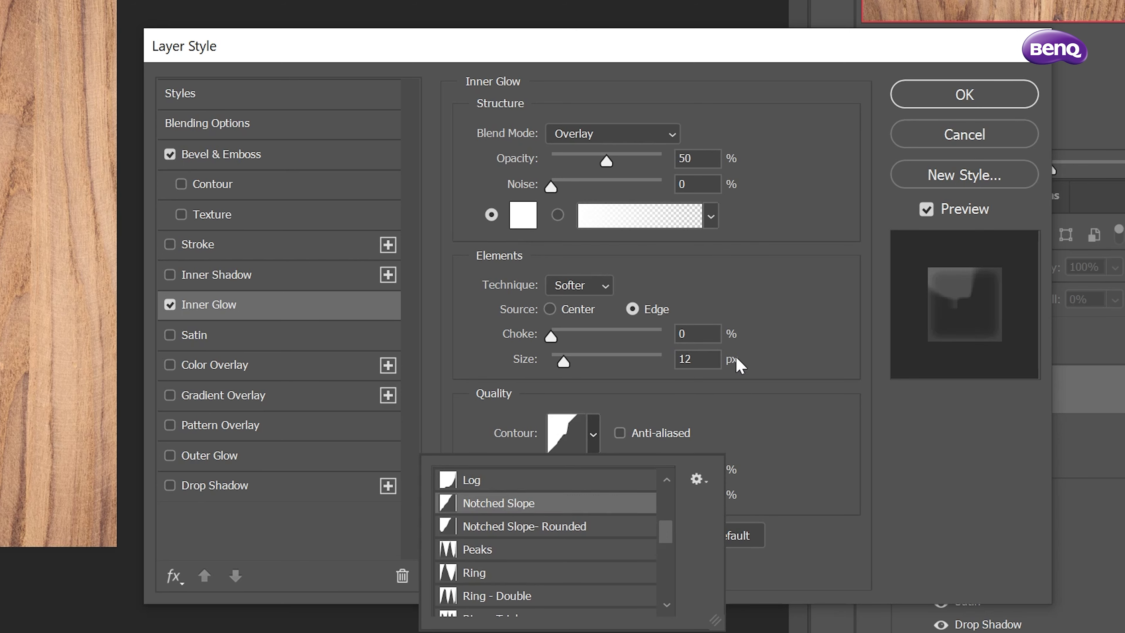
pyautogui.click(815, 294)
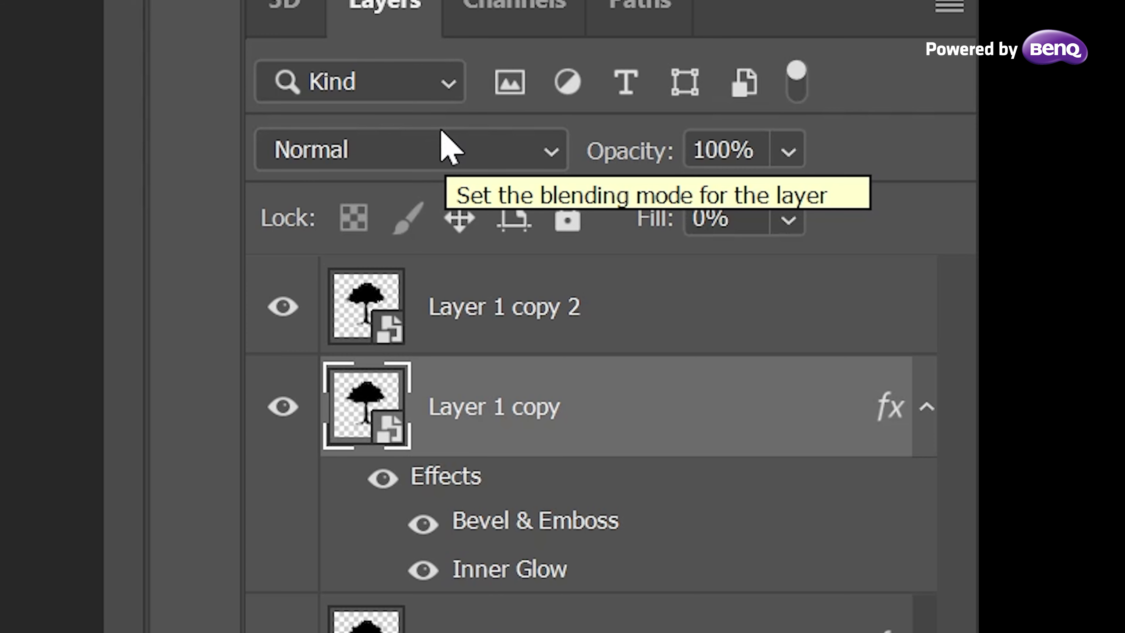
pyautogui.doubleClick(567, 306)
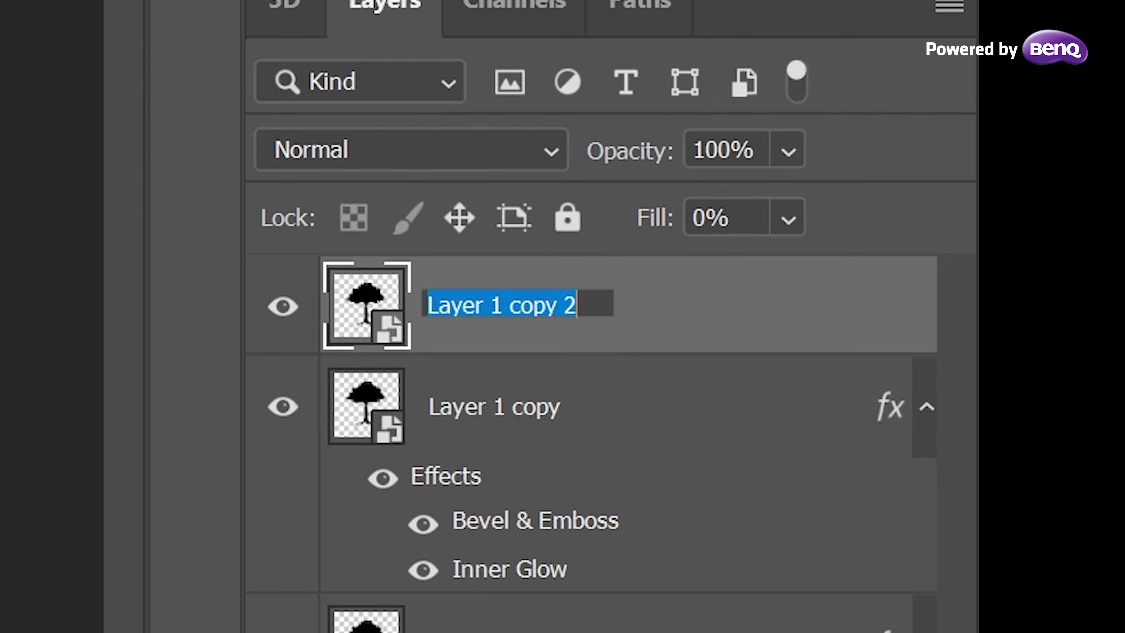
# Step: Add a Bevel & Emboss to Layer 1 copy 2 with Depth 250%, direction Down, Size 30 px
pyautogui.press('Return')
pyautogui.doubleClick(671, 329)
pyautogui.click(234, 157)
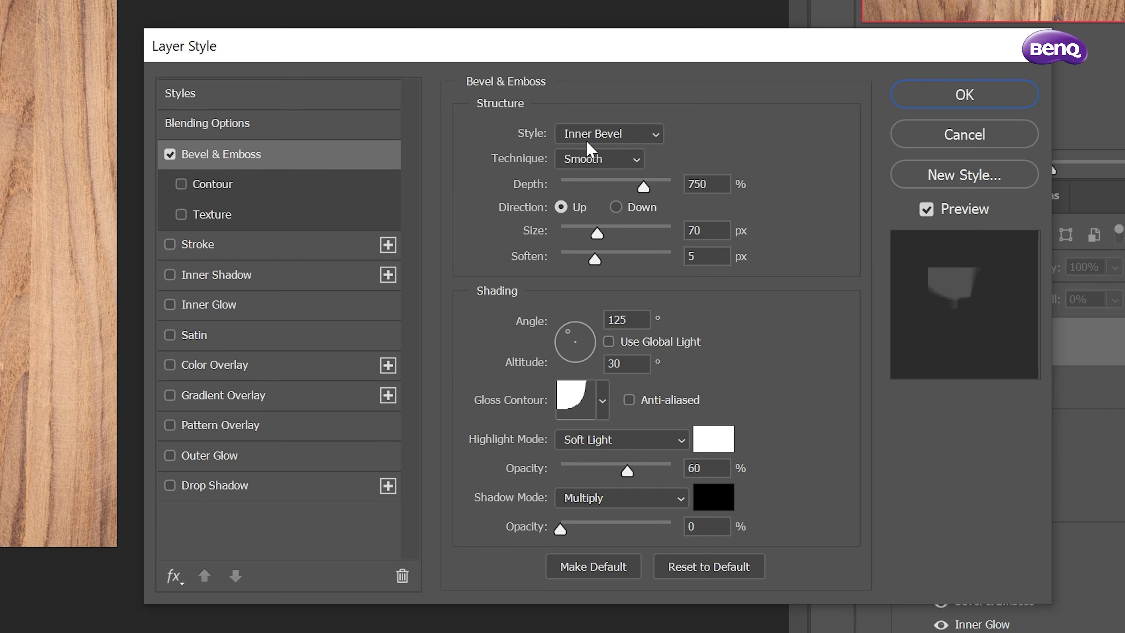
pyautogui.click(689, 184)
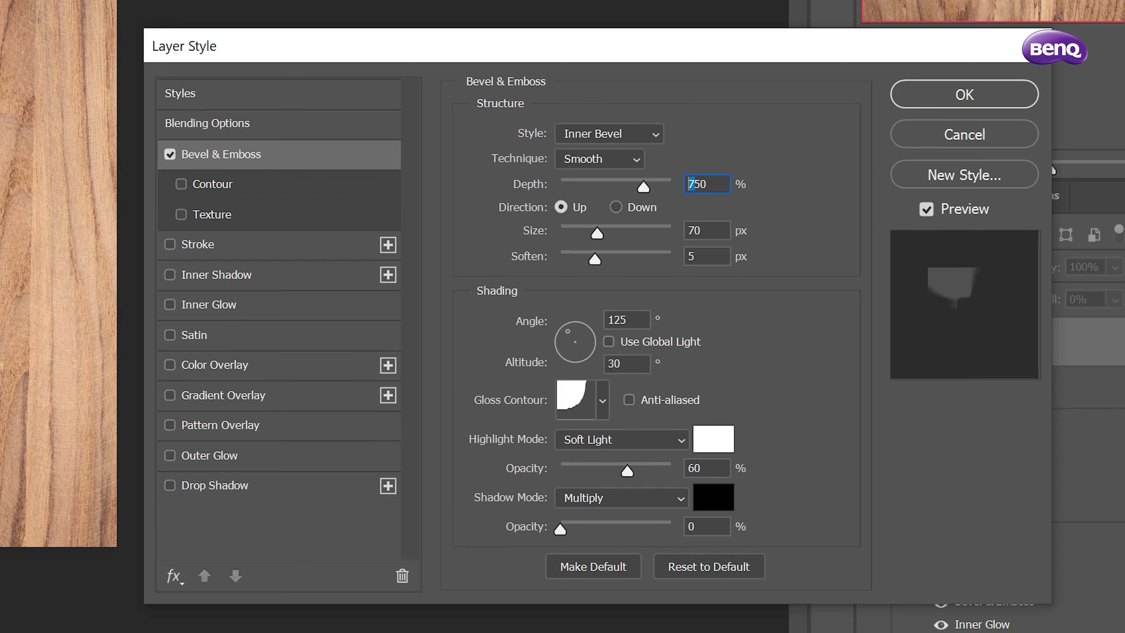
pyautogui.write('2')
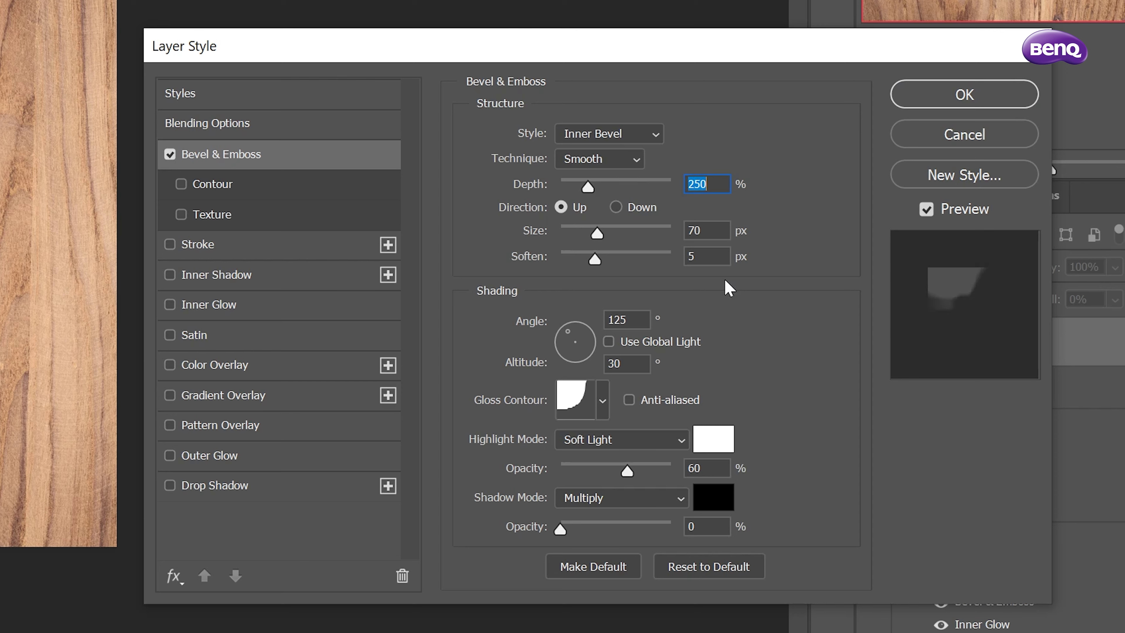
pyautogui.click(633, 212)
pyautogui.click(694, 230)
pyautogui.write('3')
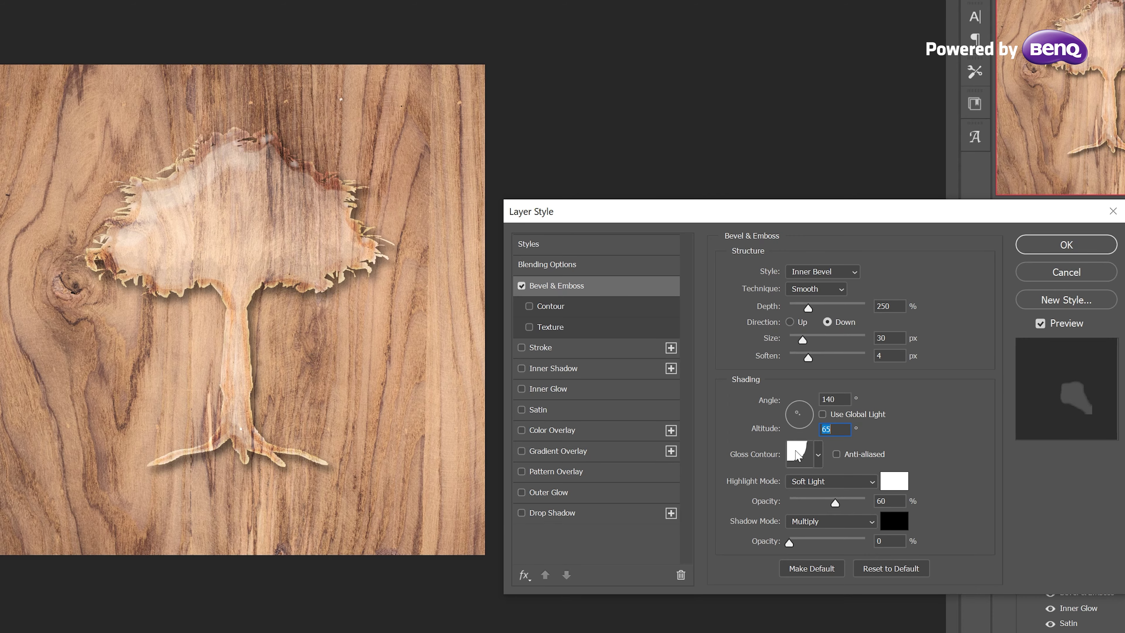
# Step: Set the bevel's gloss contour to Ring and its highlights to Overlay at 100% opacity
pyautogui.click(797, 452)
pyautogui.click(422, 16)
pyautogui.click(288, 261)
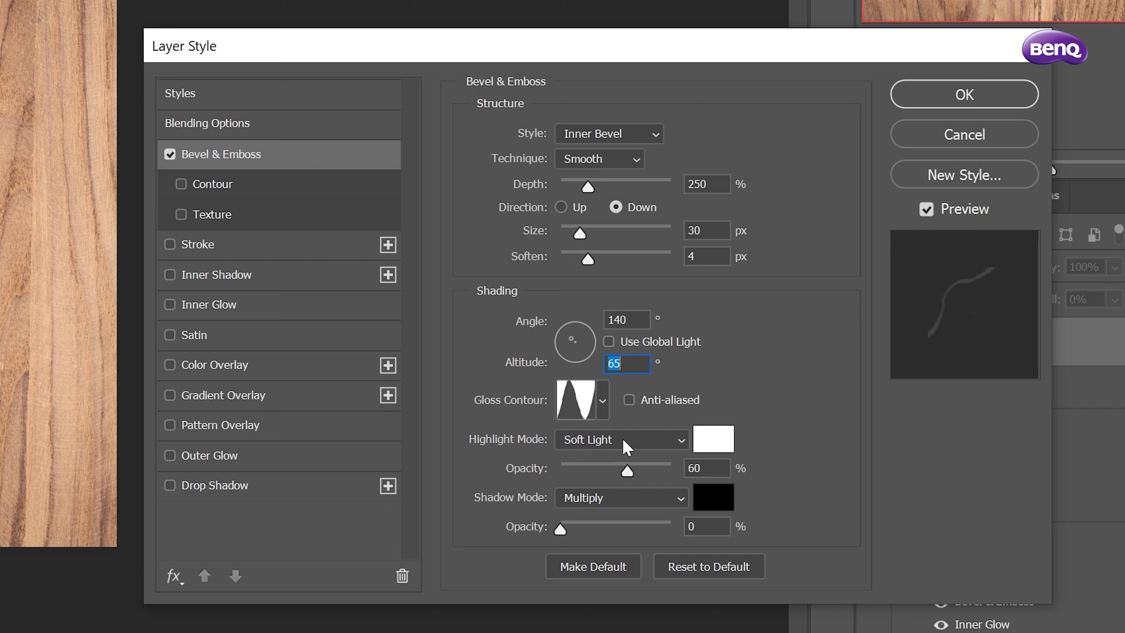
pyautogui.click(627, 438)
pyautogui.click(627, 523)
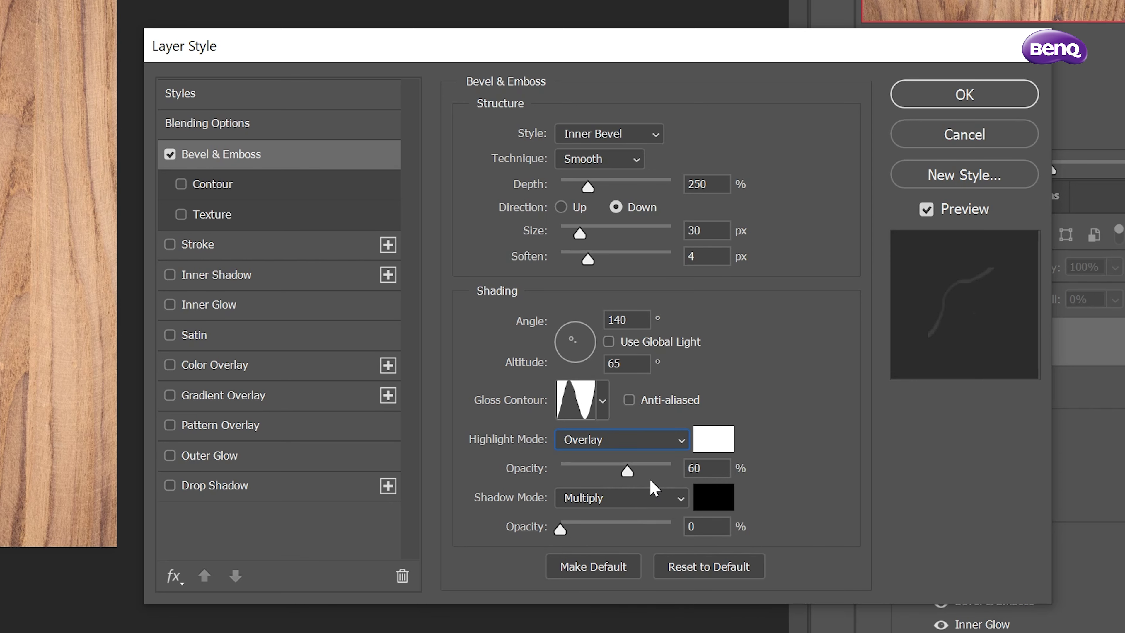
pyautogui.moveTo(628, 470); pyautogui.dragTo(677, 470)
pyautogui.click(797, 426)
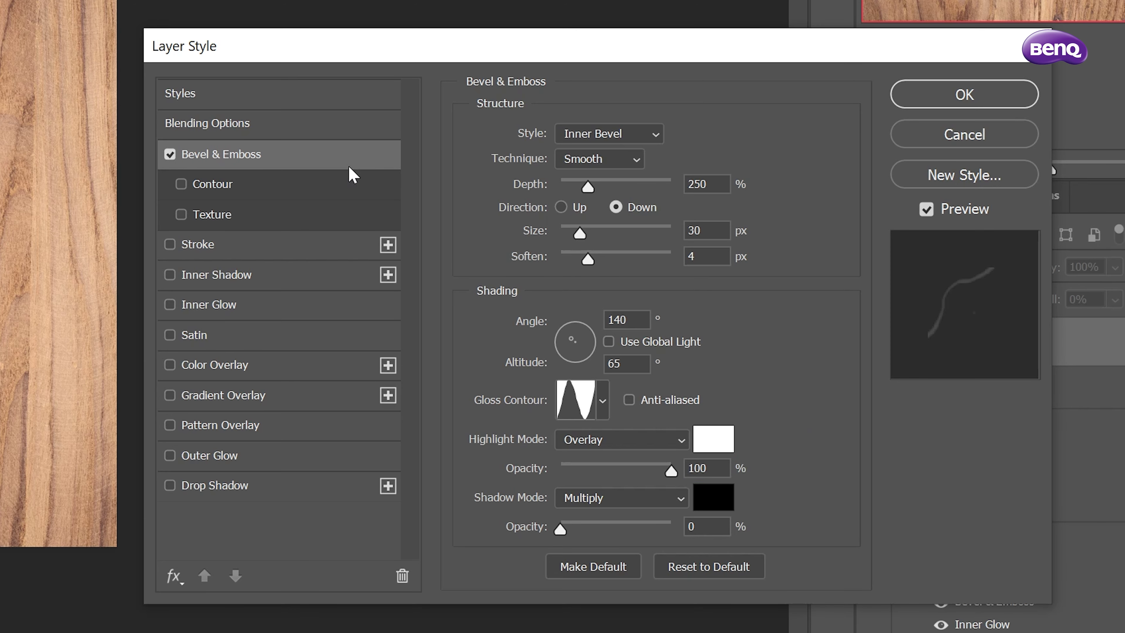
# Step: Enable the bevel's Contour option with the Peaks contour
pyautogui.click(181, 184)
pyautogui.click(242, 184)
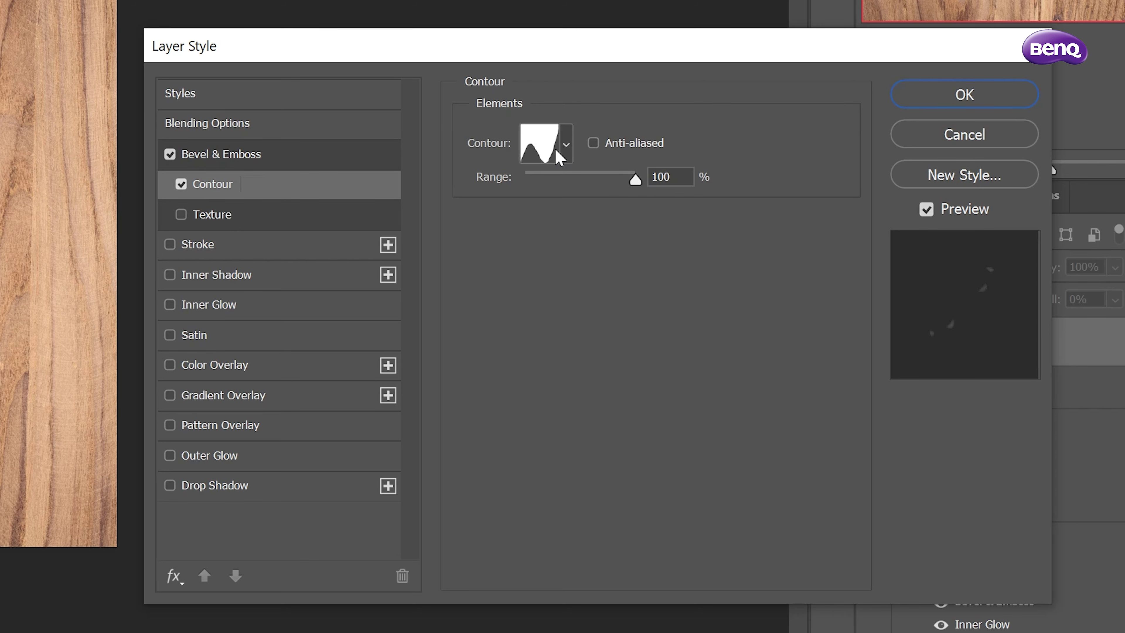
pyautogui.click(566, 145)
pyautogui.click(550, 260)
pyautogui.click(710, 84)
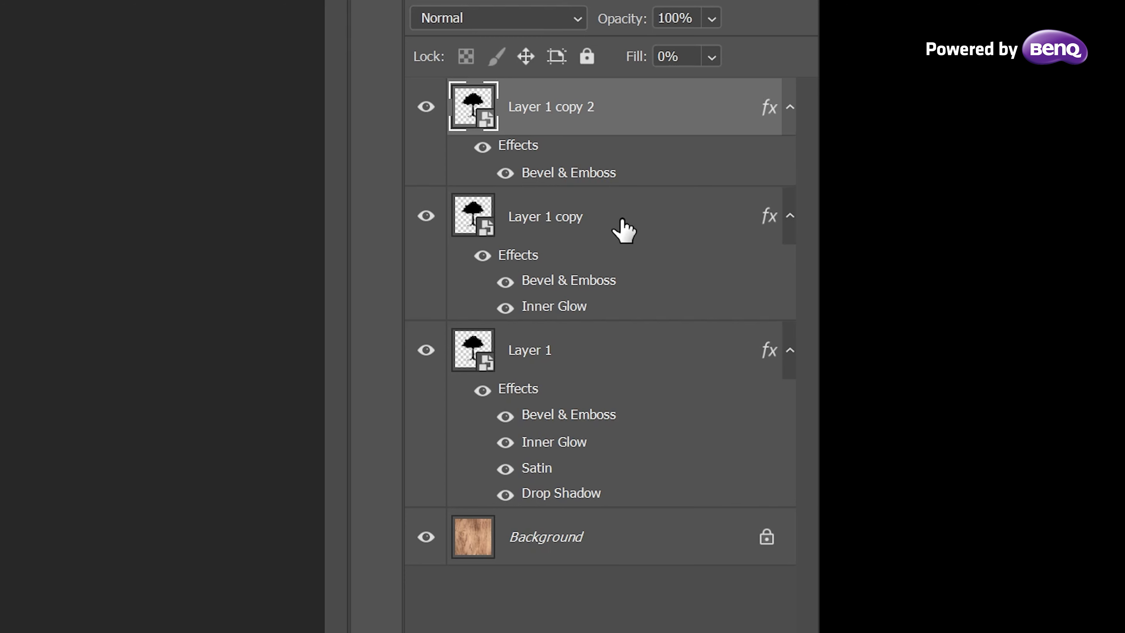
# Step: Group Layer 1, Layer 1 copy and Layer 1 copy 2 as Group 1; convert Background to a smart object
pyautogui.keyDown('ctrl'); pyautogui.click(620, 227); pyautogui.keyUp('ctrl')
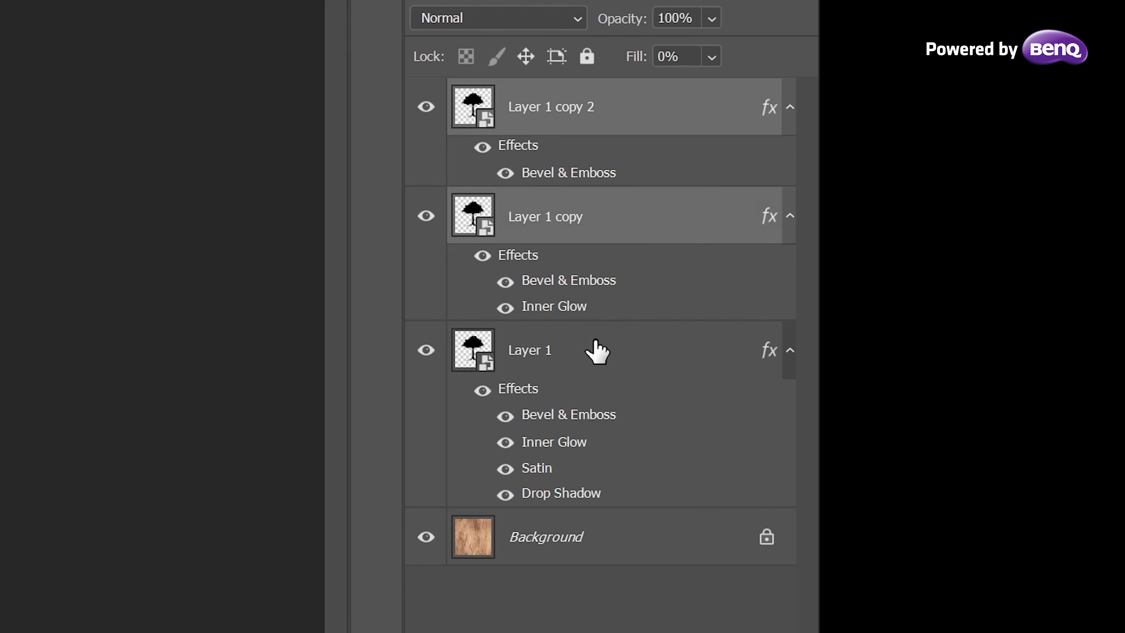
pyautogui.keyDown('ctrl'); pyautogui.click(598, 352); pyautogui.keyUp('ctrl')
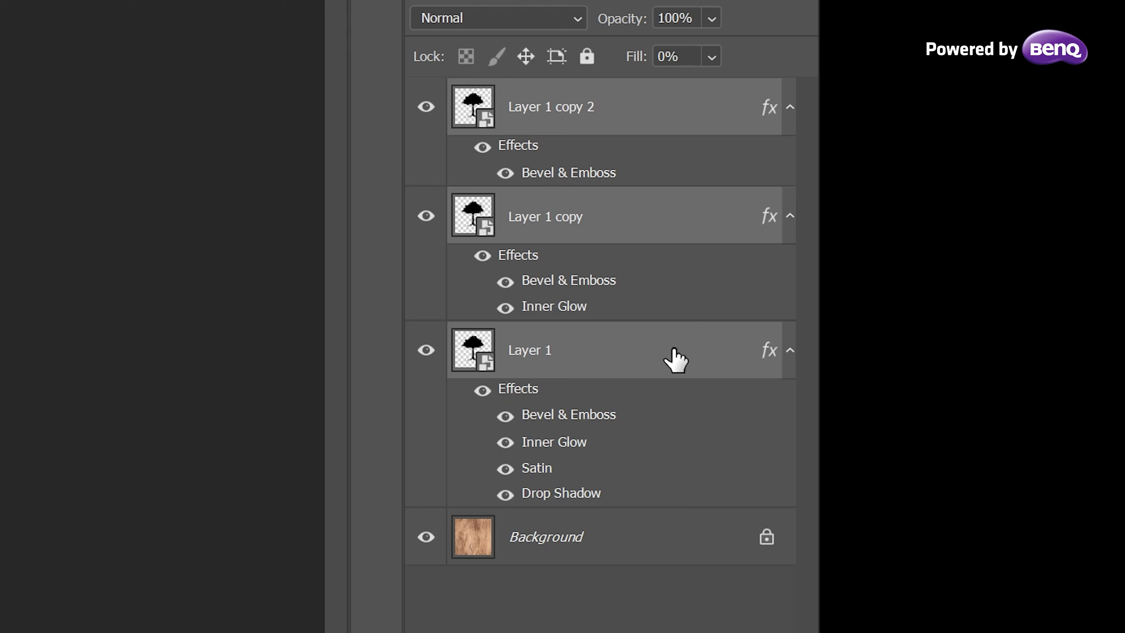
pyautogui.hotkey('ctrl', 'g')
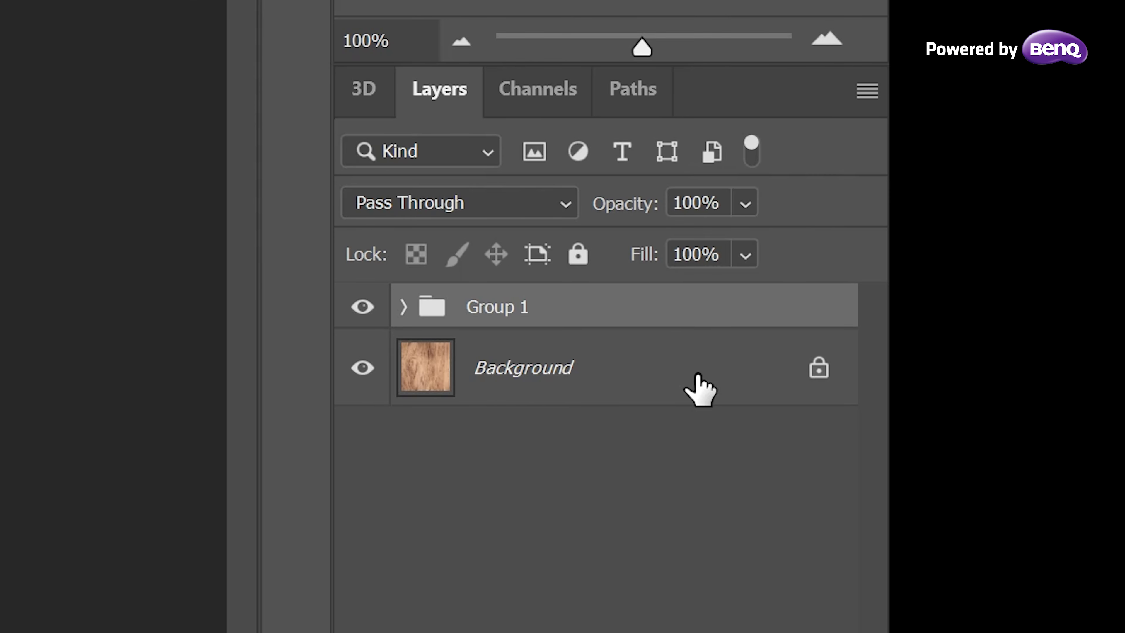
pyautogui.rightClick(640, 382)
pyautogui.click(746, 351)
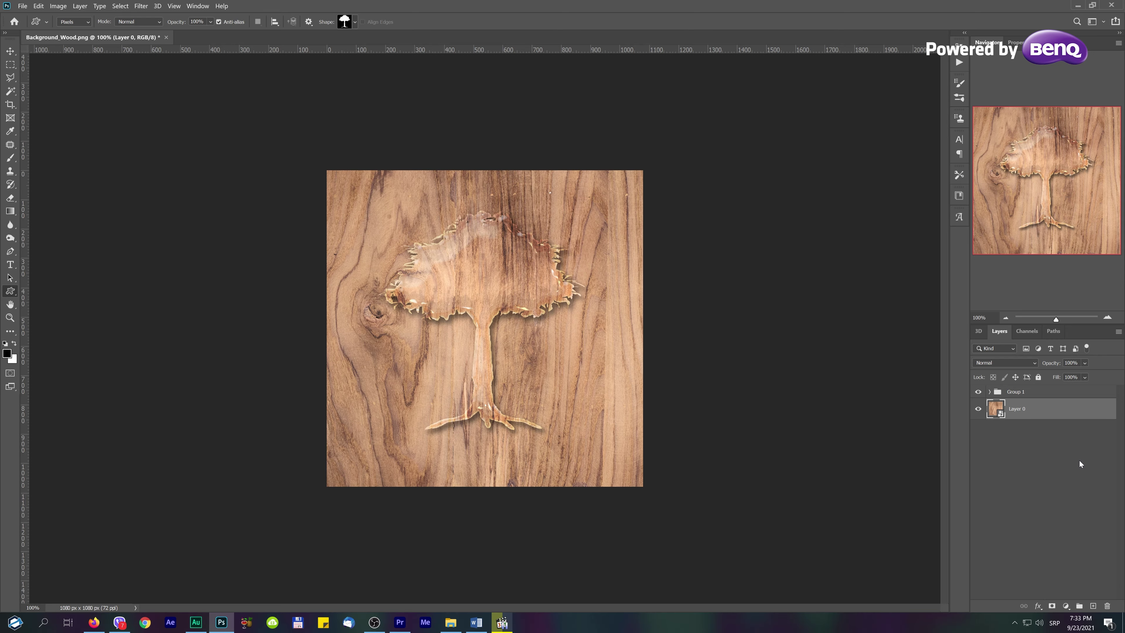
# Step: Apply Filter > Distort > Spherize at about 50% to the wood layer, then return to standard screen mode
pyautogui.click(456, 22)
pyautogui.moveTo(176, 169)
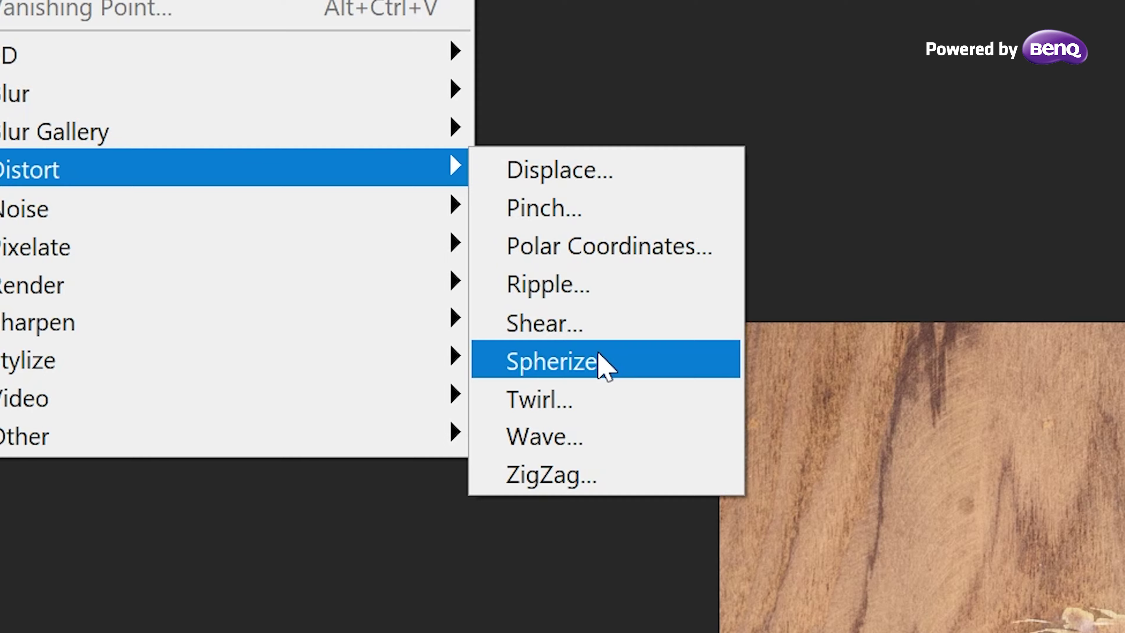
pyautogui.click(598, 353)
pyautogui.moveTo(615, 479); pyautogui.dragTo(541, 478)
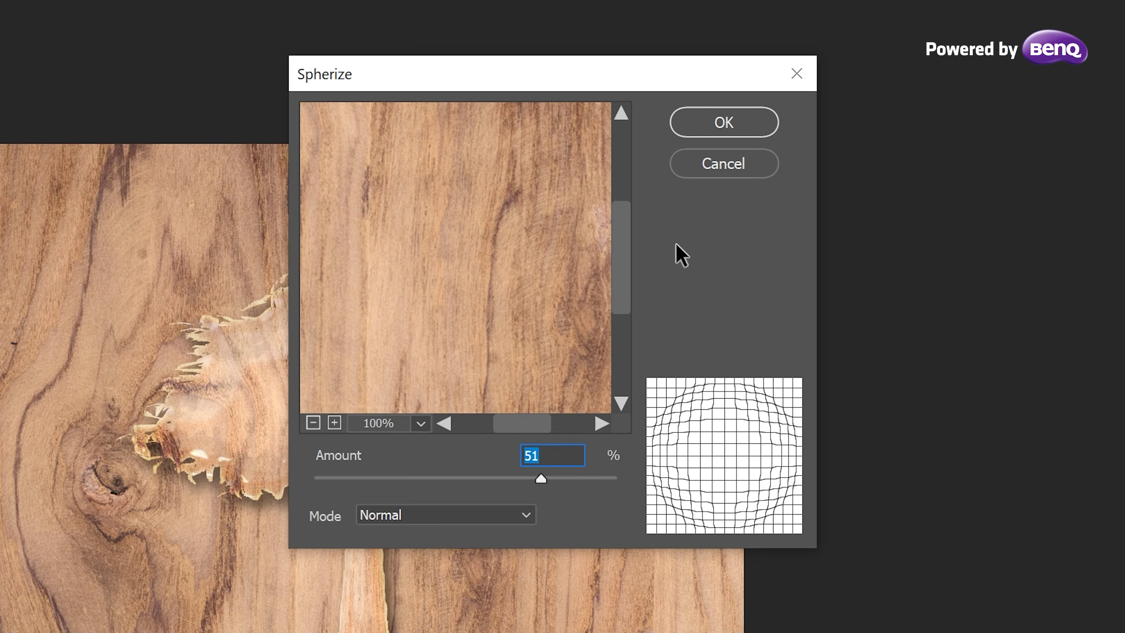
pyautogui.click(716, 121)
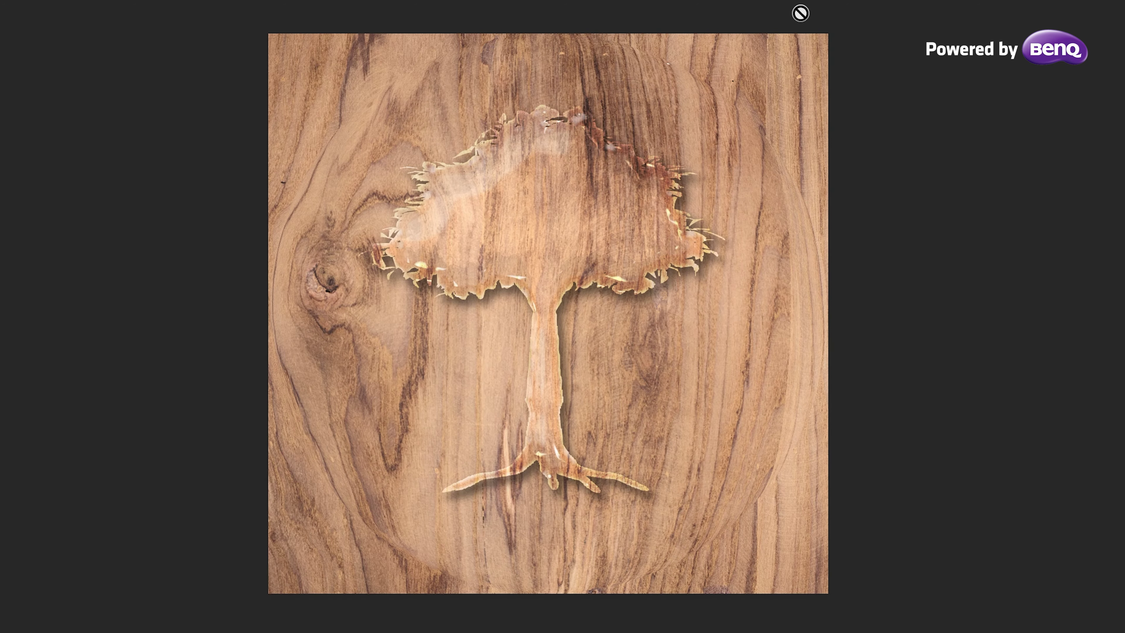
pyautogui.press('f')
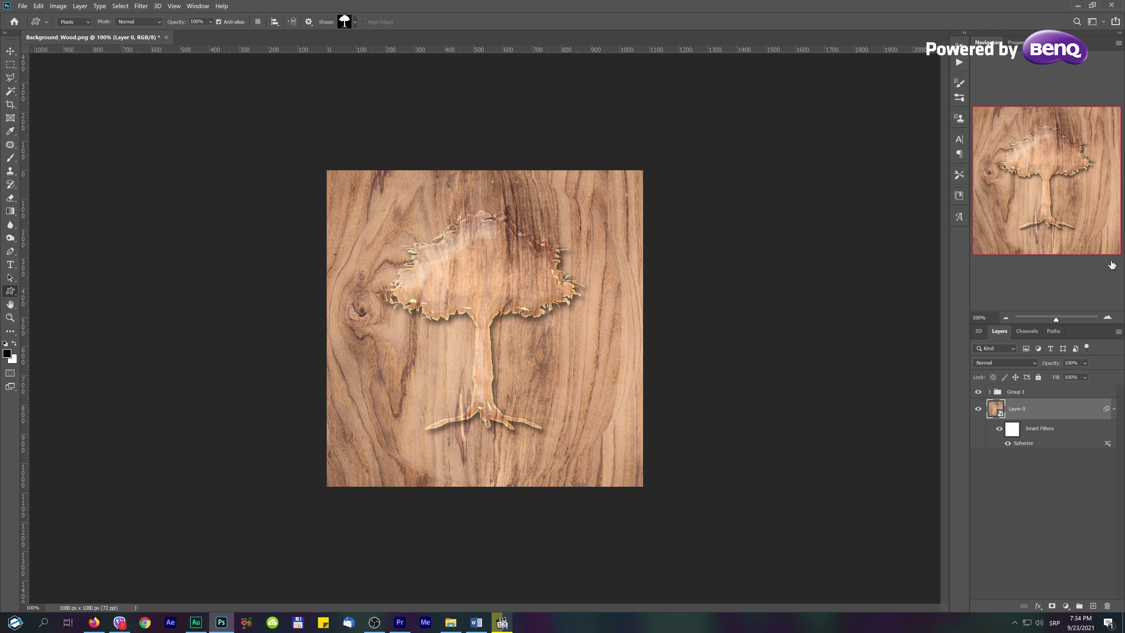
# Step: Invert the smart filter mask to black and reveal Spherize only inside the tree selection
pyautogui.click(1014, 431)
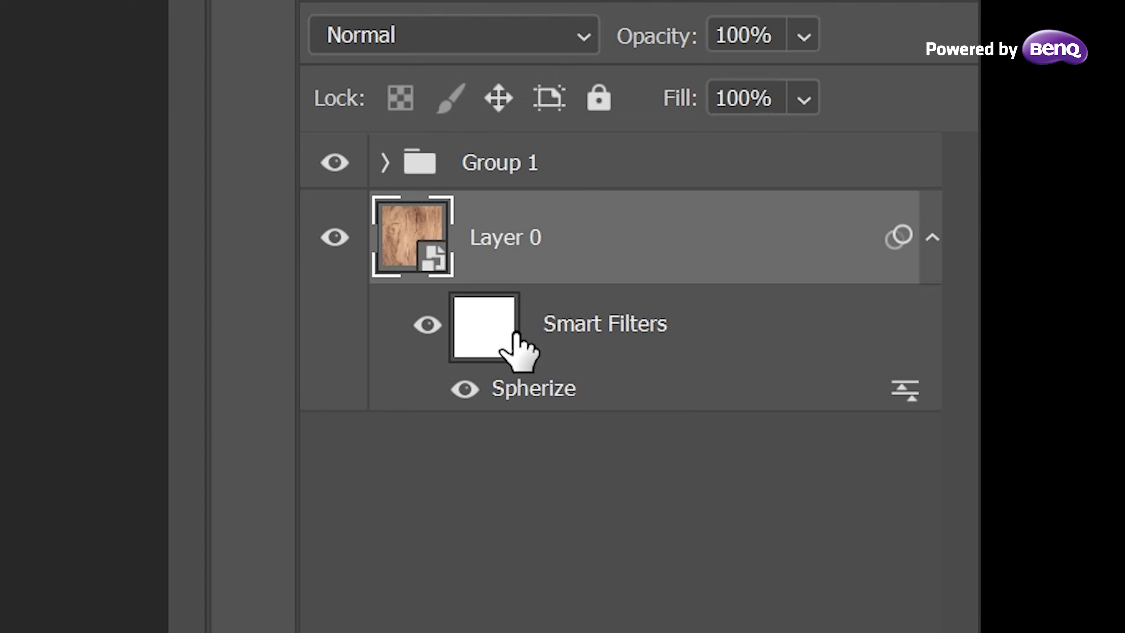
pyautogui.click(517, 335)
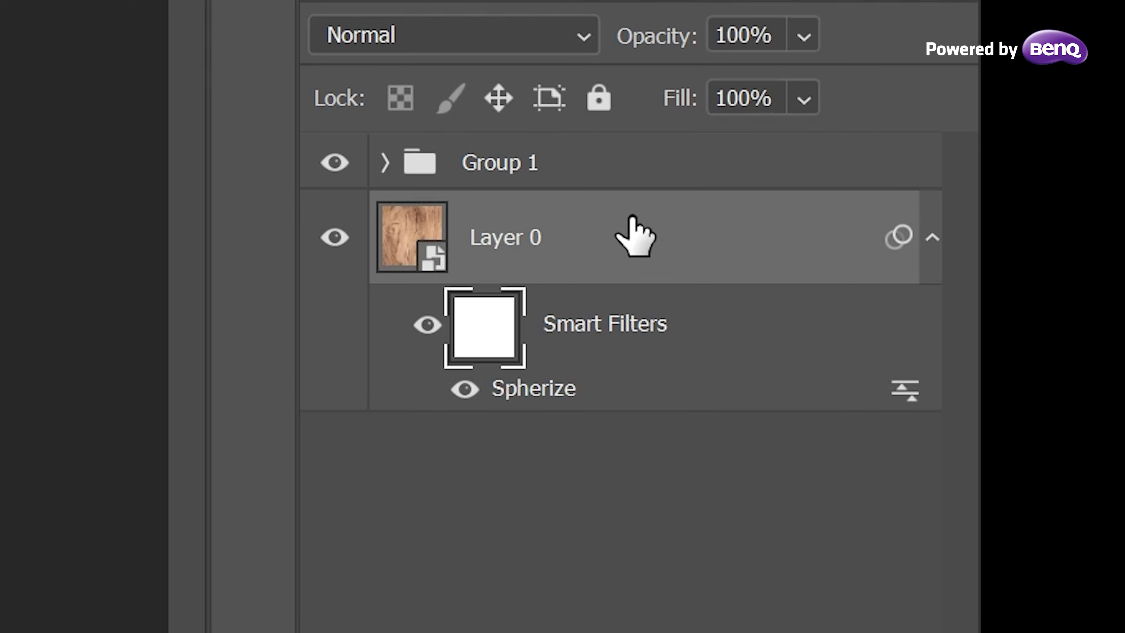
pyautogui.hotkey('ctrl', 'i')
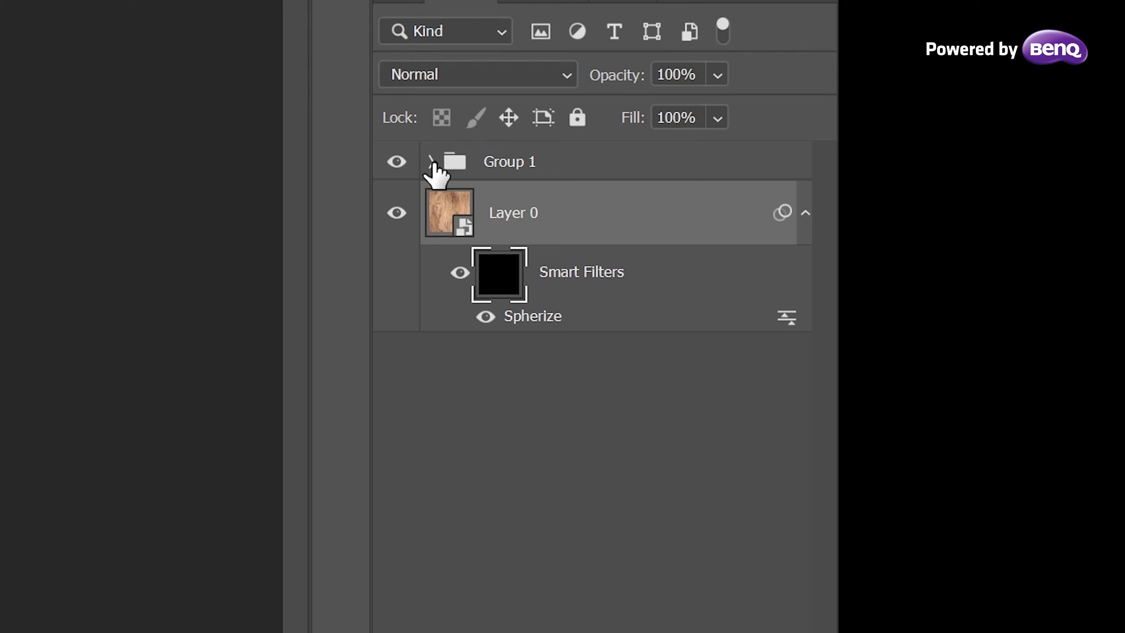
pyautogui.click(431, 161)
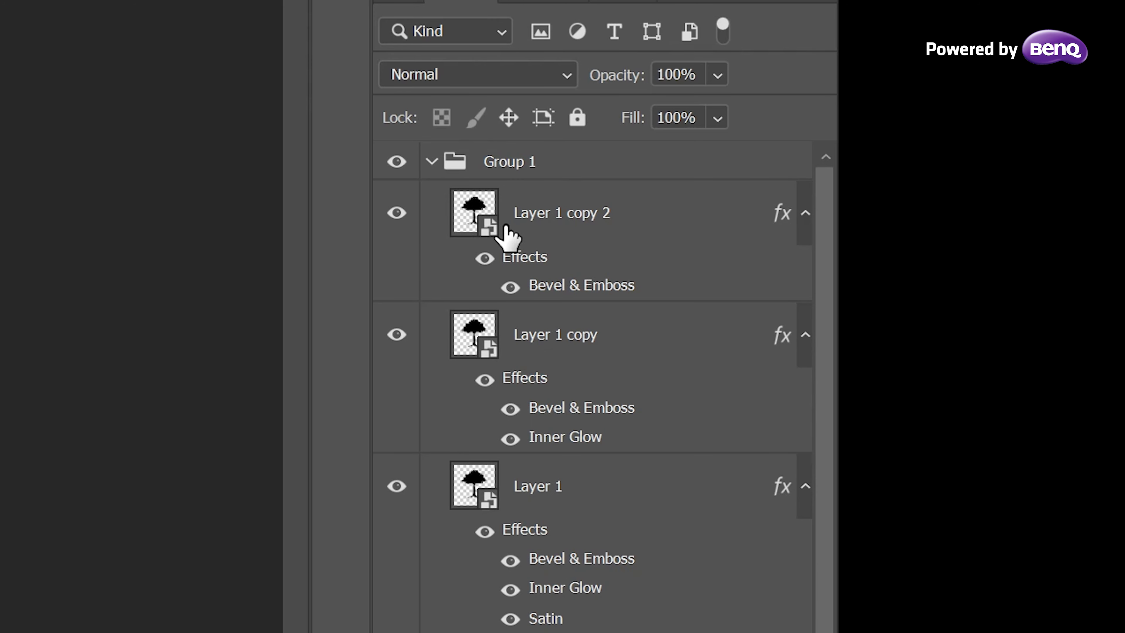
pyautogui.moveTo(471, 220); pyautogui.dragTo(469, 217)
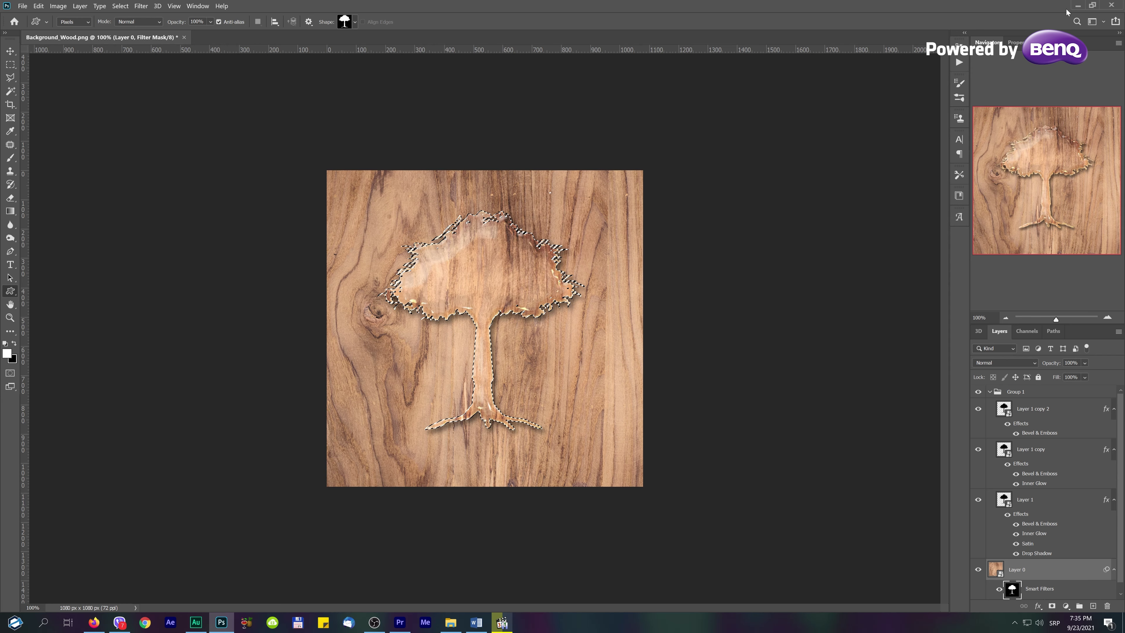
pyautogui.press('f')
pyautogui.hotkey('ctrl', 'd')
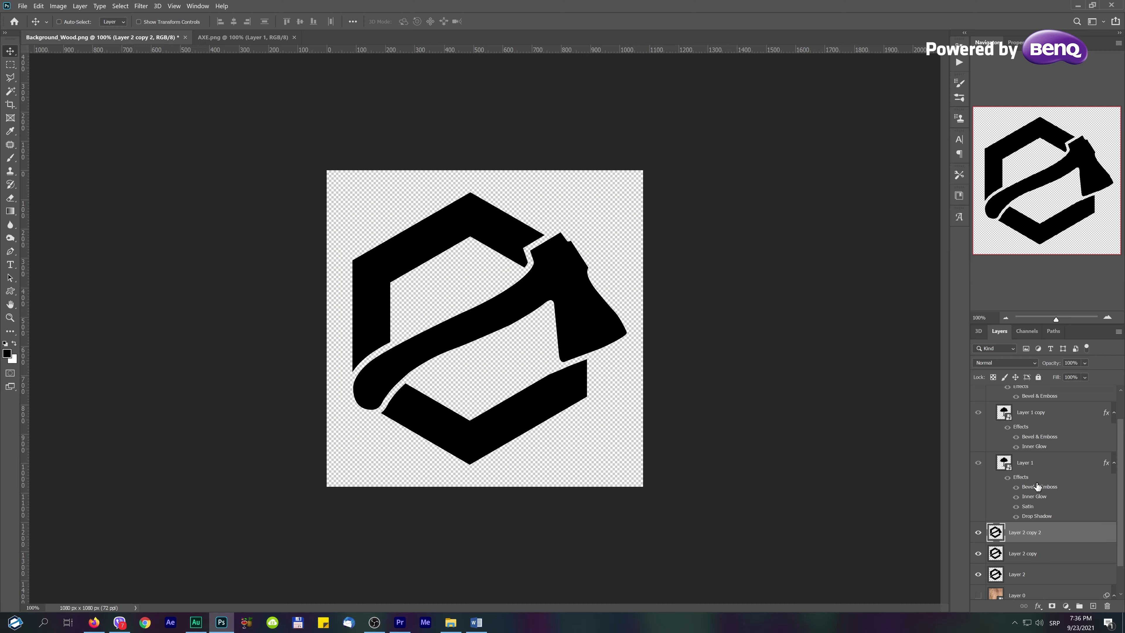
# Step: Open the layer context menu on the axe logo layers to paste the tree styles
pyautogui.rightClick(1015, 473)
pyautogui.rightClick(1014, 455)
pyautogui.rightClick(1014, 513)
# Step: Paste the tree layer styles onto Layer 2 and Layer 2 copy, then group the axe layers as Group 2
pyautogui.click(1010, 260)
pyautogui.rightClick(1014, 493)
pyautogui.click(1023, 279)
pyautogui.hotkey('ctrl', 'j')
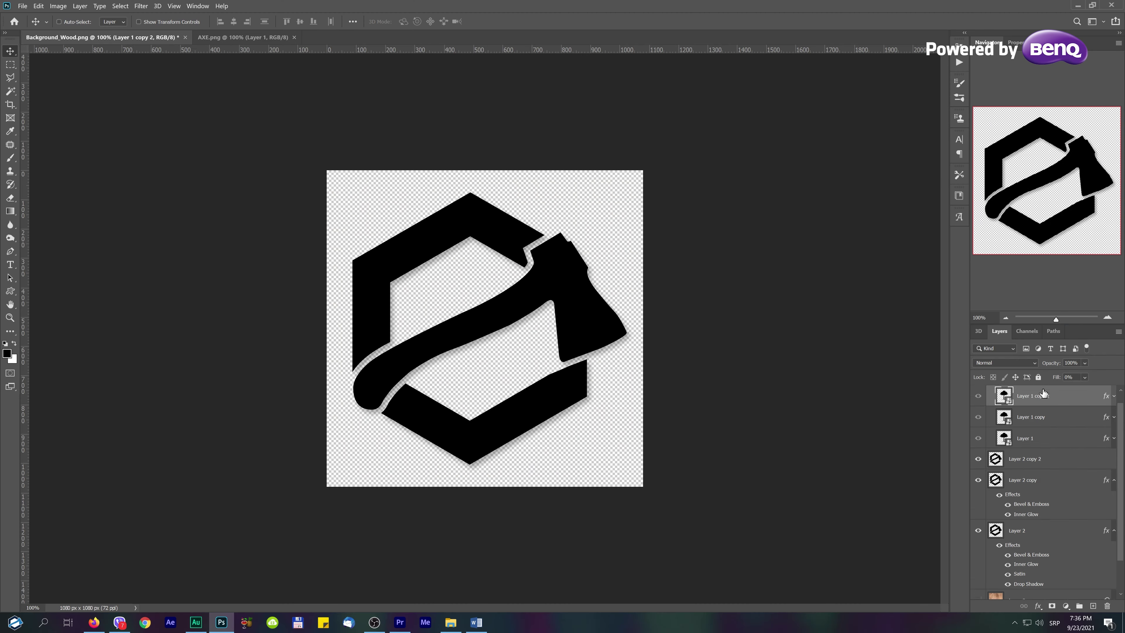
pyautogui.click(991, 393)
pyautogui.keyDown('shift'); pyautogui.click(1014, 442); pyautogui.keyUp('shift')
pyautogui.hotkey('ctrl', 'g')
# Step: Show Layer 0, fill its filter mask with black, and load the axe shape as a selection
pyautogui.click(977, 421)
pyautogui.click(1012, 441)
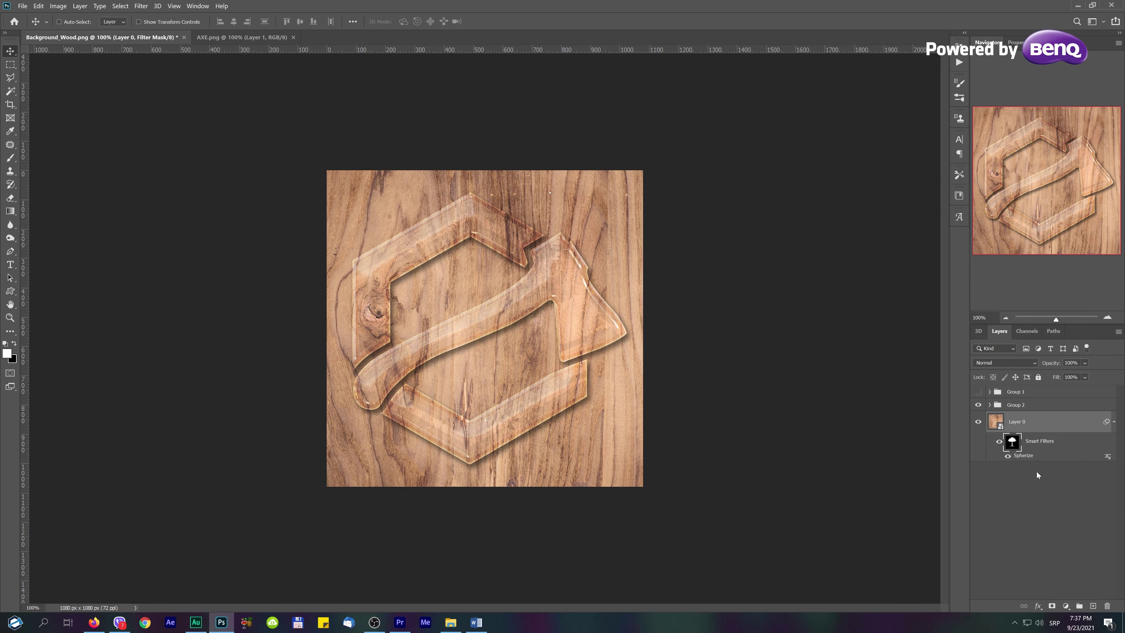
pyautogui.click(15, 341)
pyautogui.hotkey('alt', 'BackSpace')
pyautogui.keyDown('ctrl'); pyautogui.click(1003, 421); pyautogui.keyUp('ctrl')
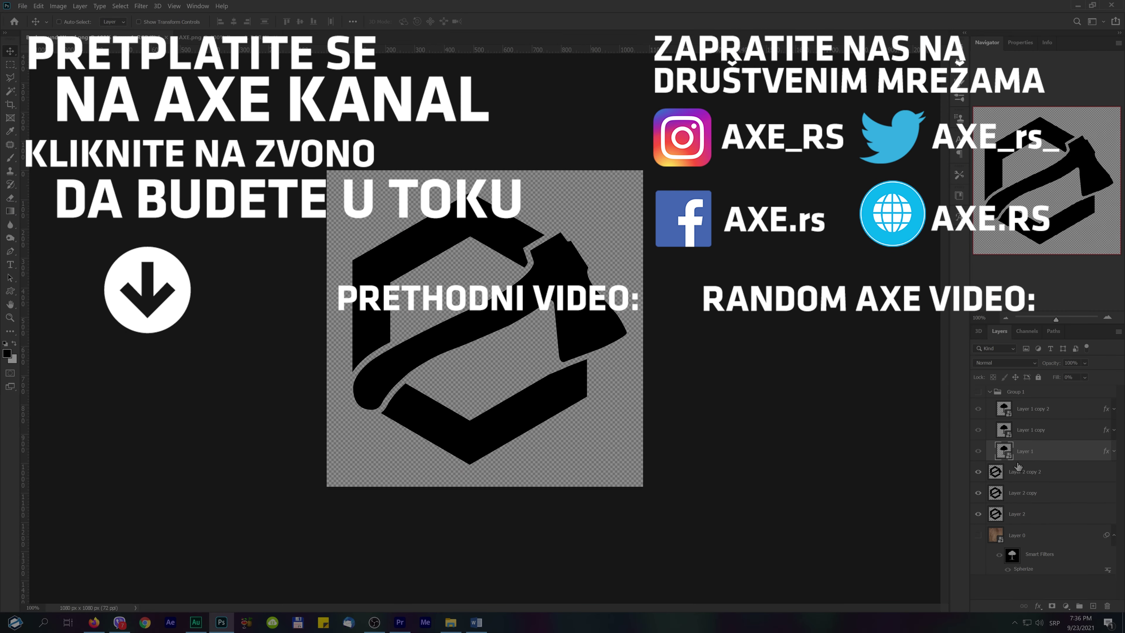
# Step: Paste the bevel layer style onto Layer 2 copy 2
pyautogui.rightClick(1018, 465)
pyautogui.rightClick(1019, 523)
pyautogui.rightClick(1045, 536)
pyautogui.click(1017, 445)
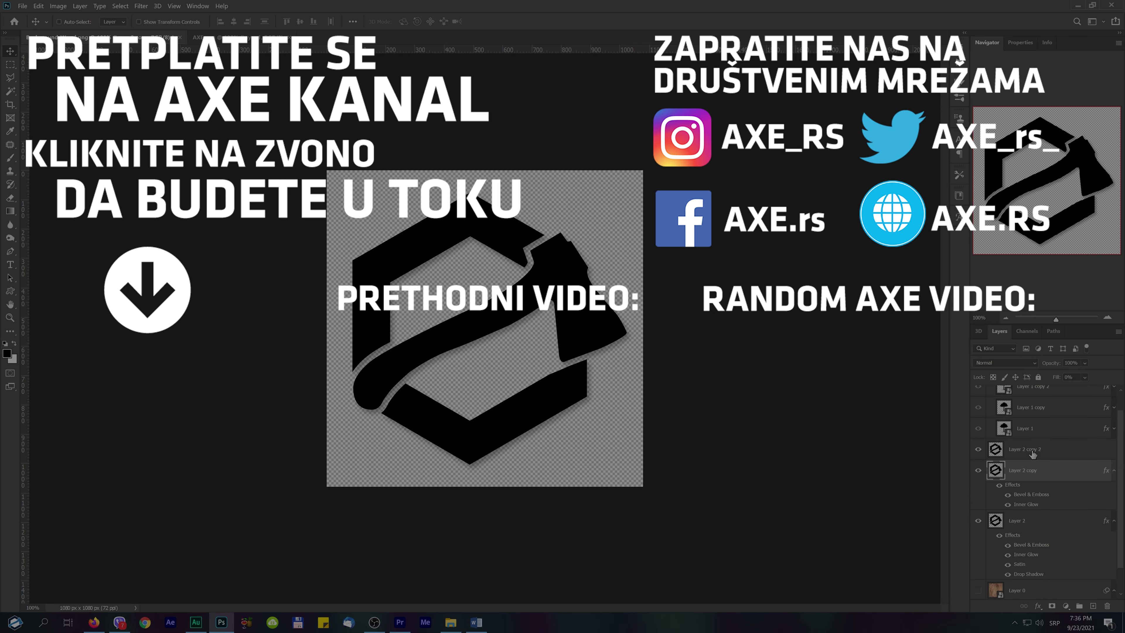
pyautogui.rightClick(1017, 446)
pyautogui.click(1014, 306)
# Step: Collapse Group 1 and the axe effect lists, then group the three axe layers into Group 2
pyautogui.scroll(1, 1018, 421)
pyautogui.click(990, 391)
pyautogui.click(1114, 410)
pyautogui.click(1113, 430)
pyautogui.keyDown('shift'); pyautogui.click(1027, 461); pyautogui.keyUp('shift')
pyautogui.hotkey('ctrl', 'g')
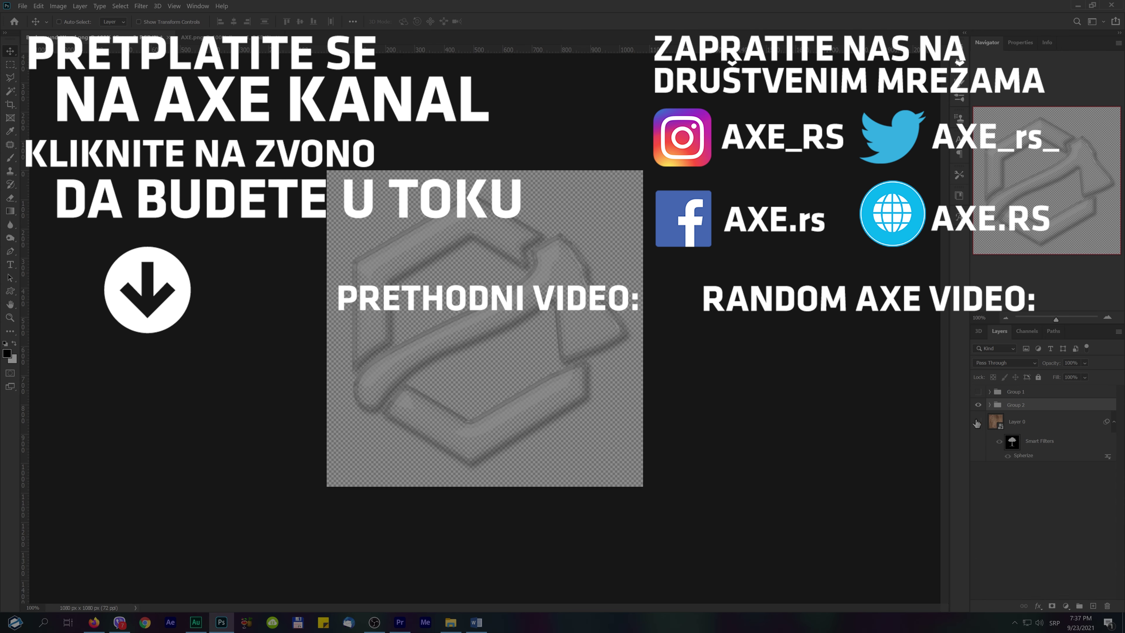
# Step: Show Layer 0, select its filter mask, and expand Group 2 to view the axe layers
pyautogui.click(977, 421)
pyautogui.click(1013, 442)
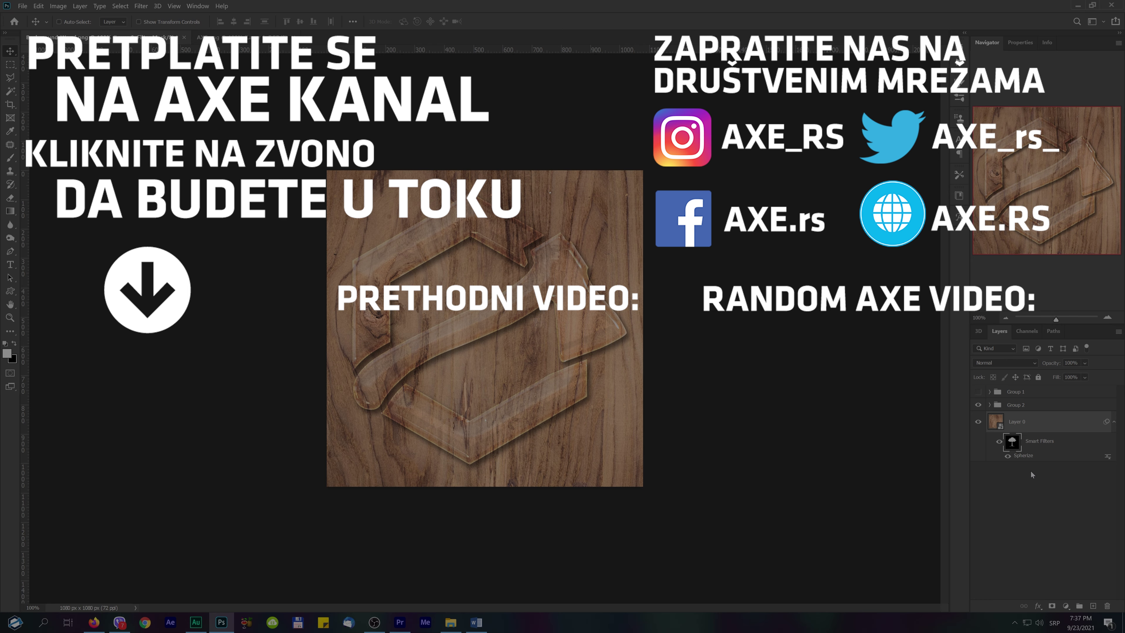
pyautogui.click(978, 404)
pyautogui.click(989, 405)
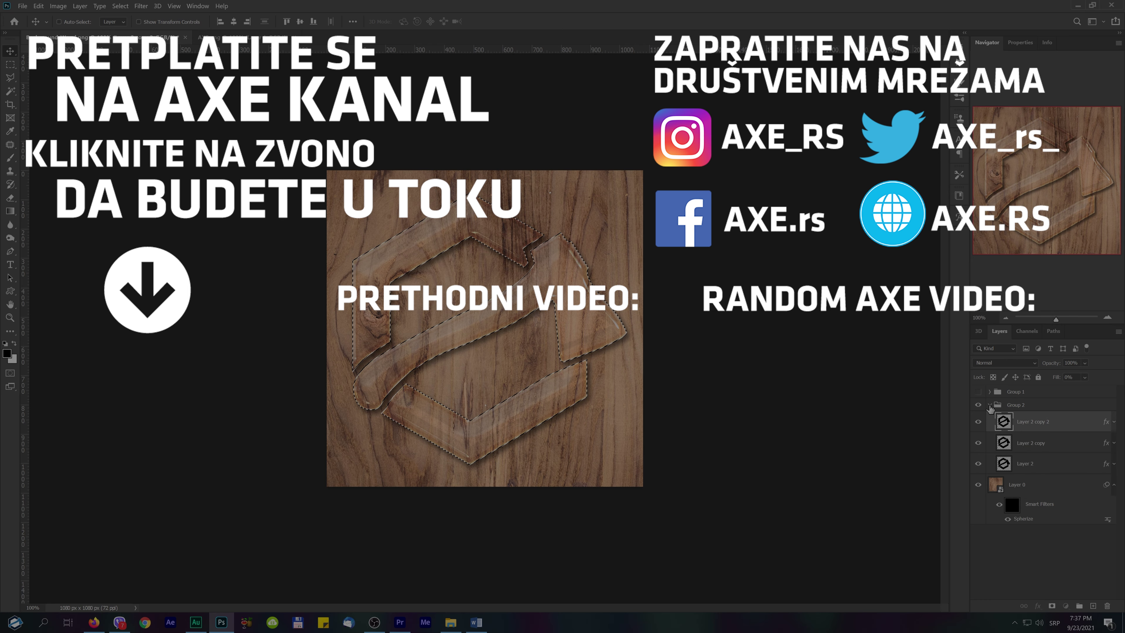